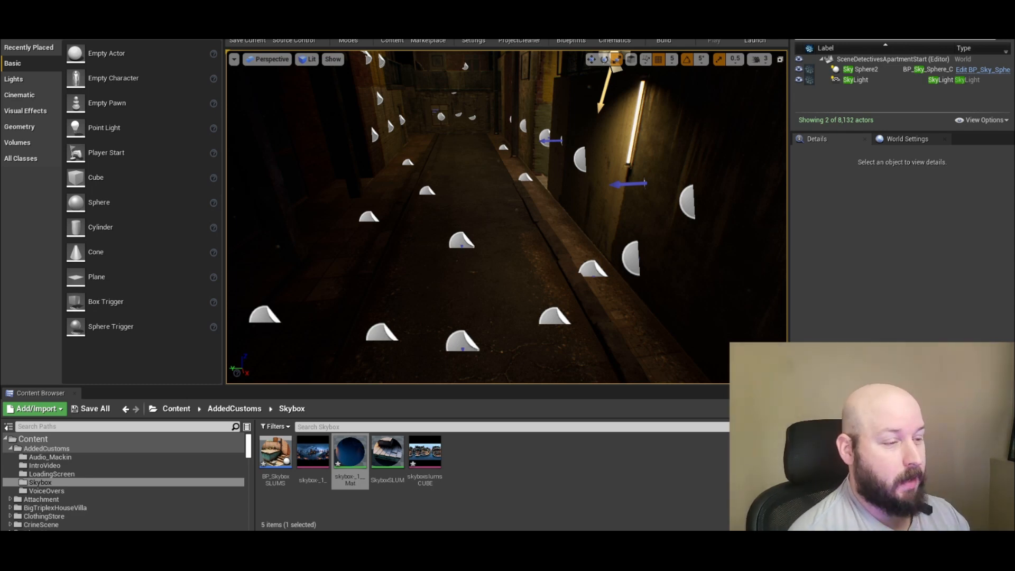
Switch to the Blockade Labs skybox generator and replace the prompt with "city in the background, night time, realistic"
mouse_move(507, 222)
right_mouse_down()
mouse_move(511, 161)
mouse_move(513, 224)
right_mouse_up()
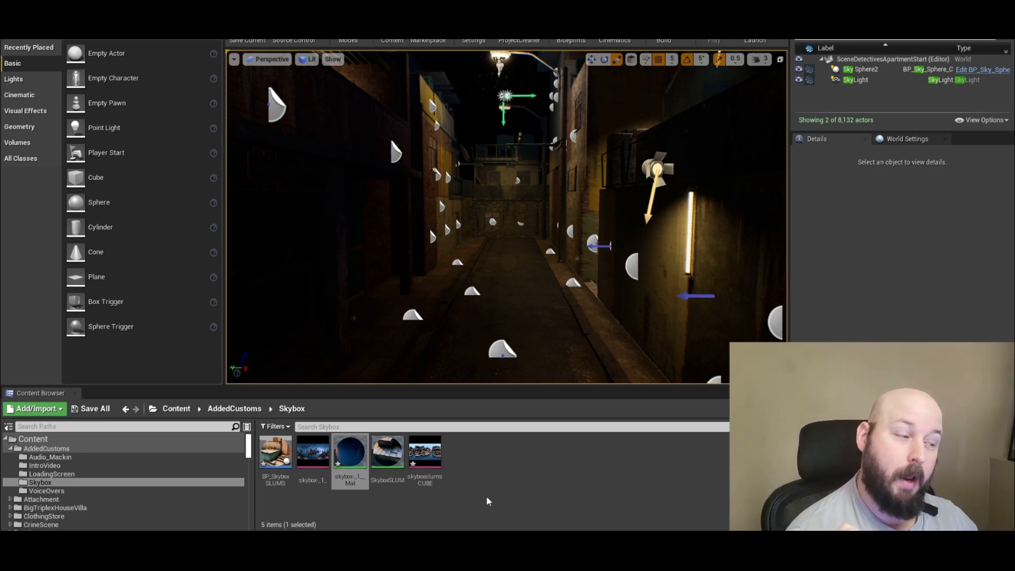
left_click(515, 491)
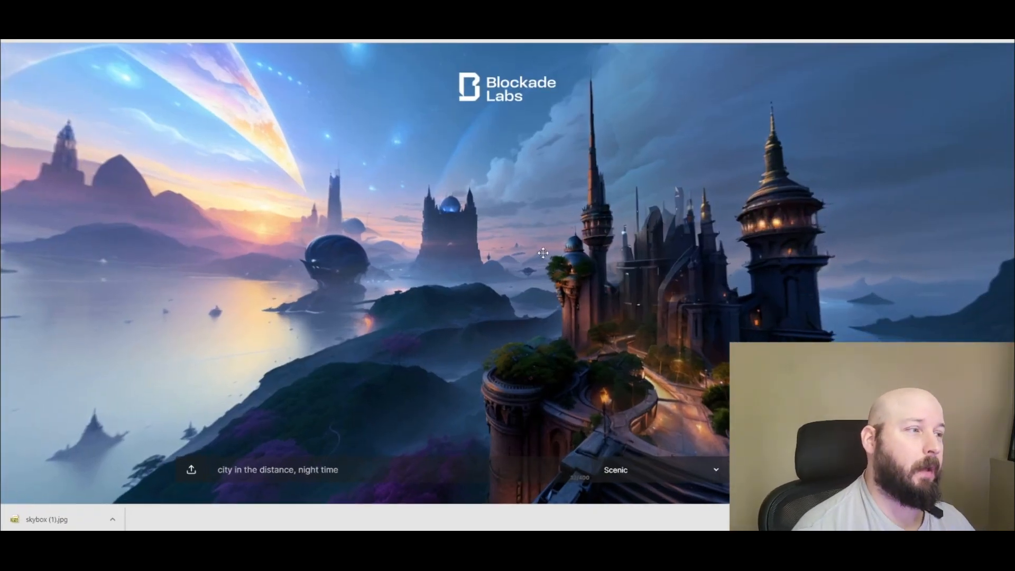
left_click(351, 469)
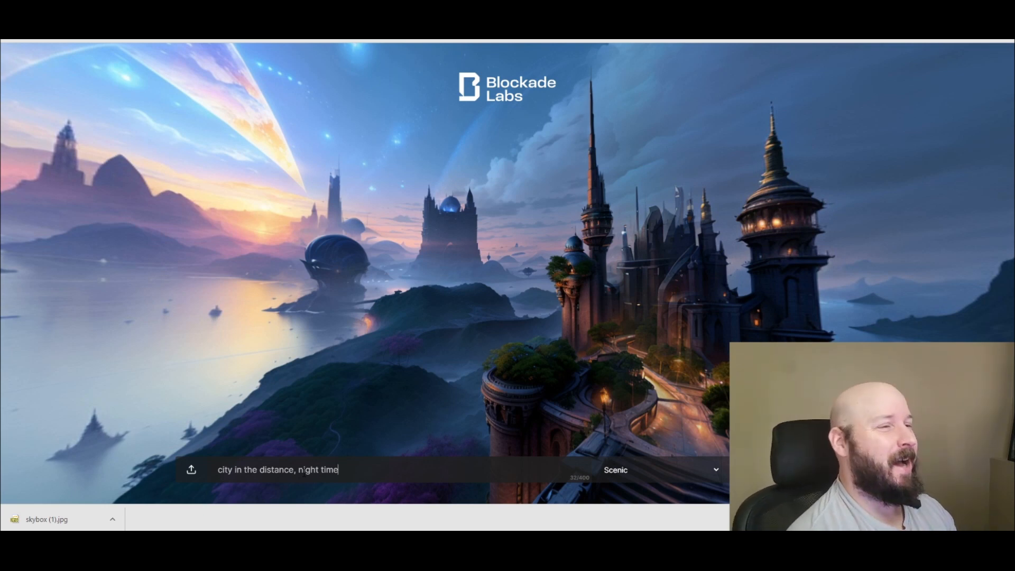
key("BackSpace")
key("BackSpace")
key("BackSpace")
key("BackSpace")
key("BackSpace")
key("BackSpace")
key("BackSpace")
key("BackSpace")
key("BackSpace")
key("BackSpace")
key("BackSpace")
key("BackSpace")
key("BackSpace")
key("BackSpace")
key("BackSpace")
key("BackSpace")
key("BackSpace")
key("BackSpace")
key("BackSpace")
key("BackSpace")
key("BackSpace")
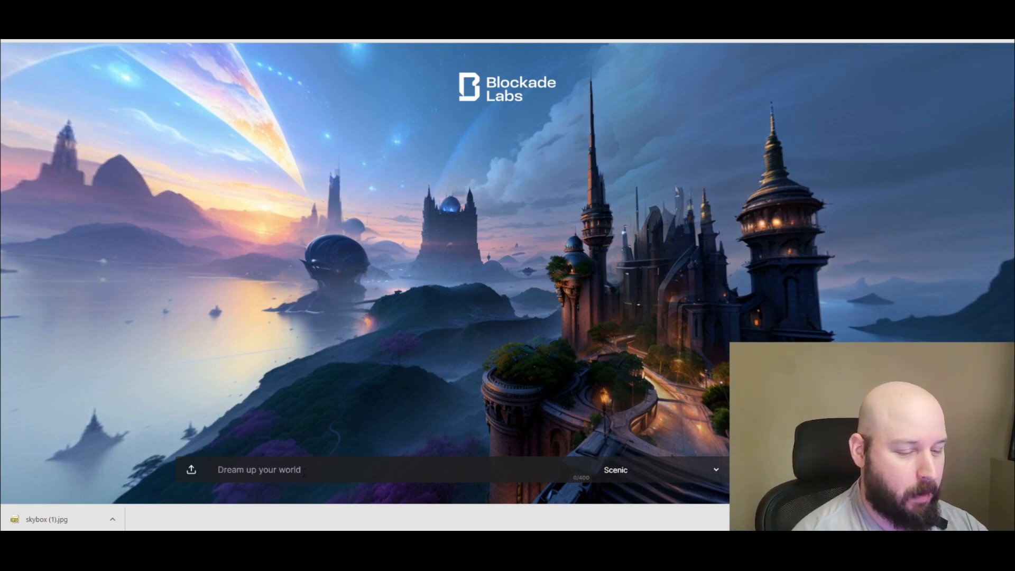
type("city in ")
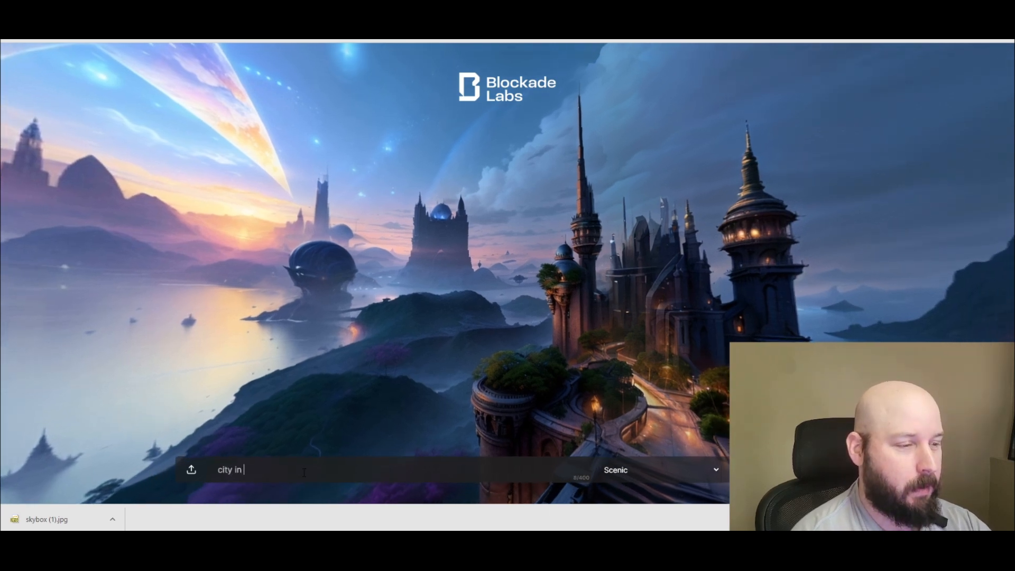
type("the background")
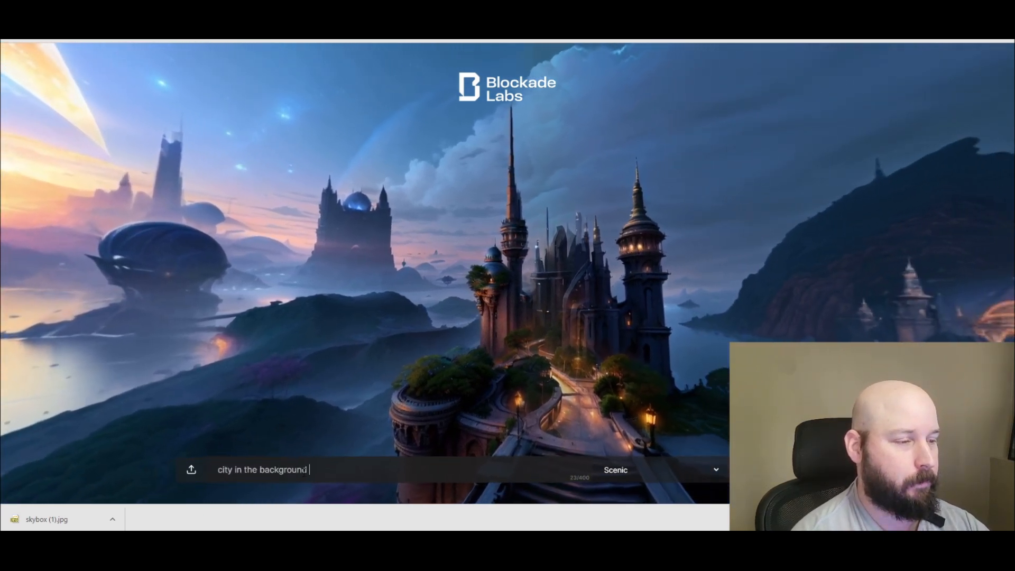
type(", night time")
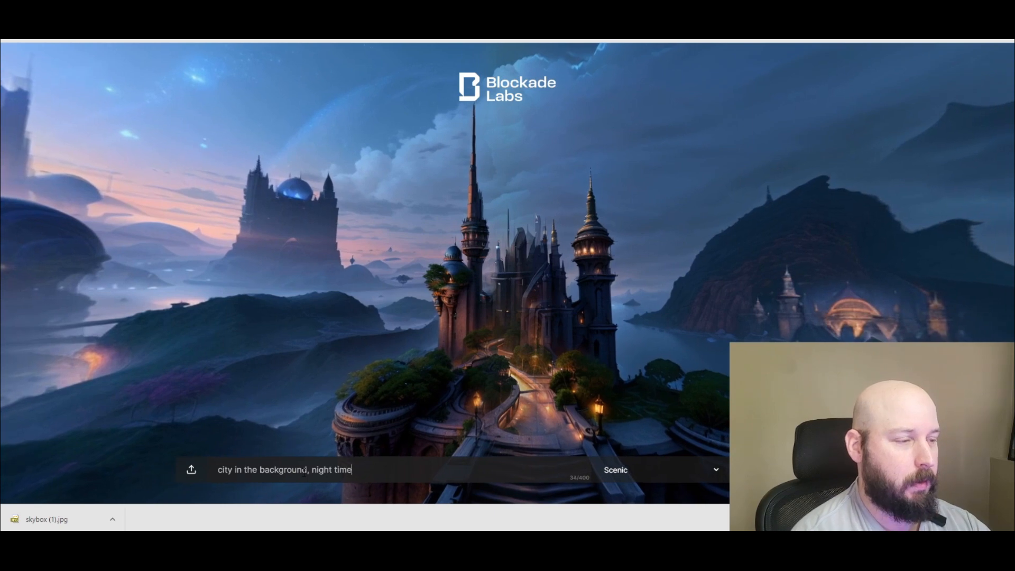
type(",")
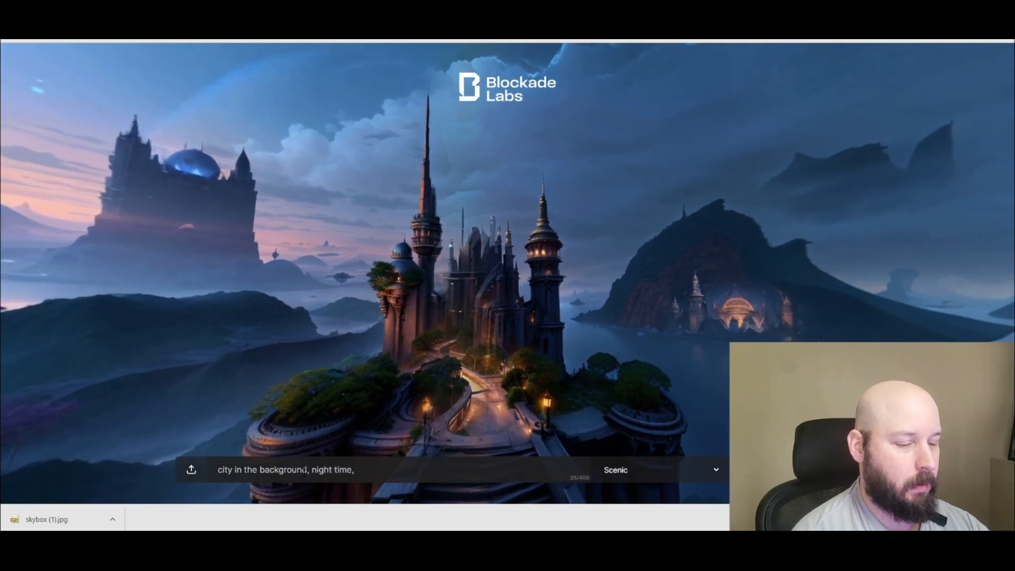
type(" realistic")
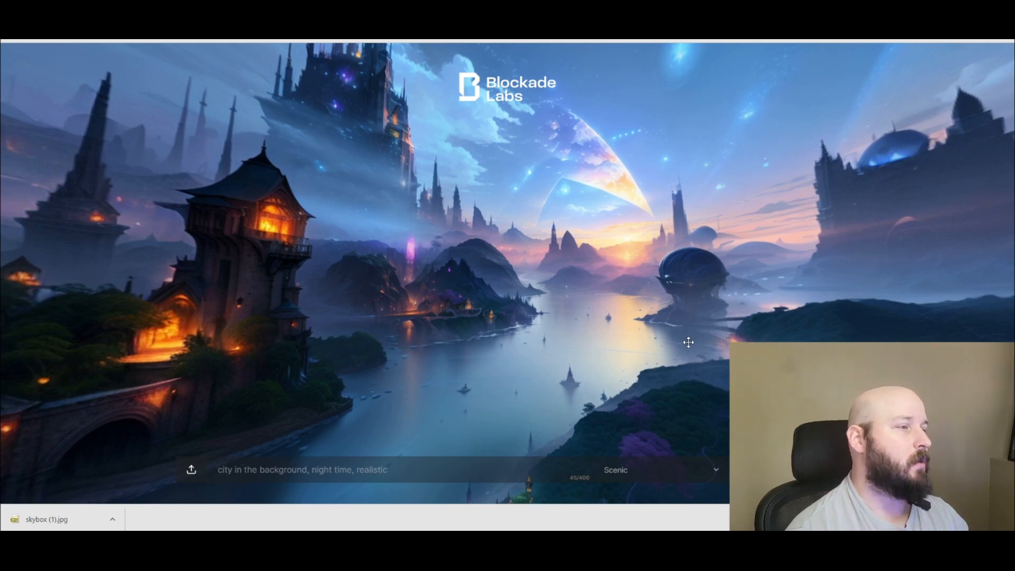
left_click_drag(611, 253, 773, 207)
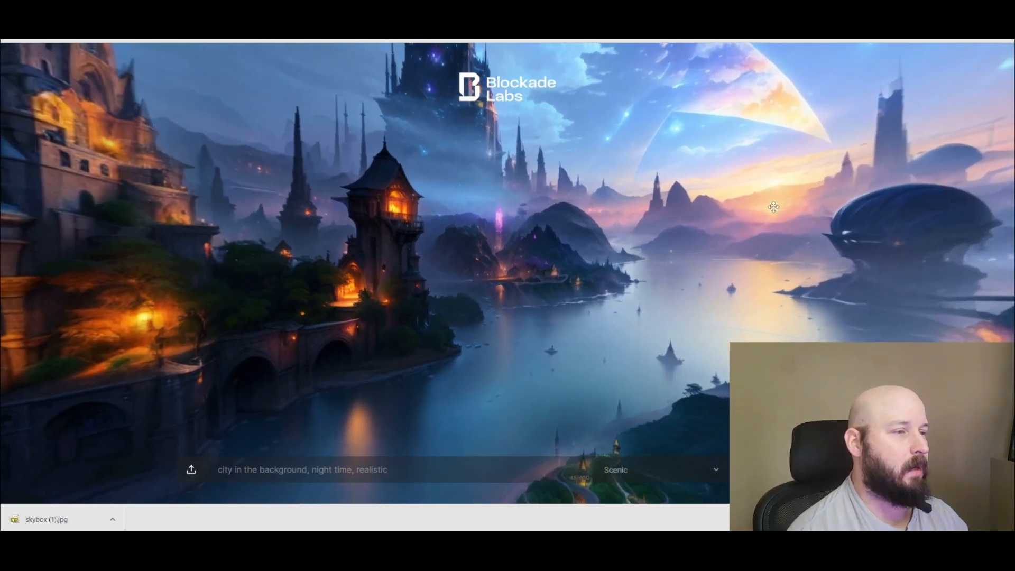
right_click_drag(773, 208, 866, 216)
right_click_drag(428, 236, 550, 248)
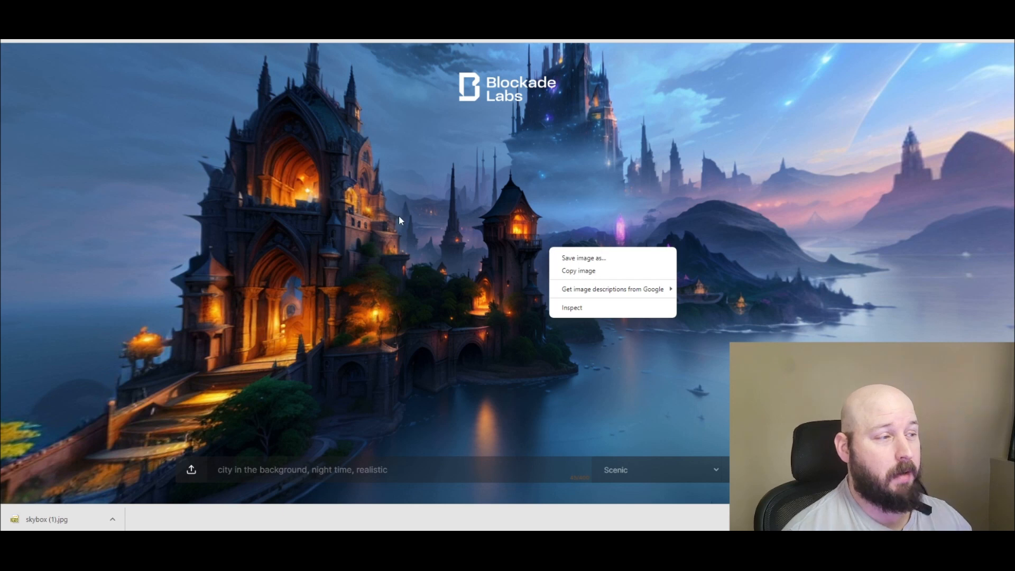
left_click(348, 224)
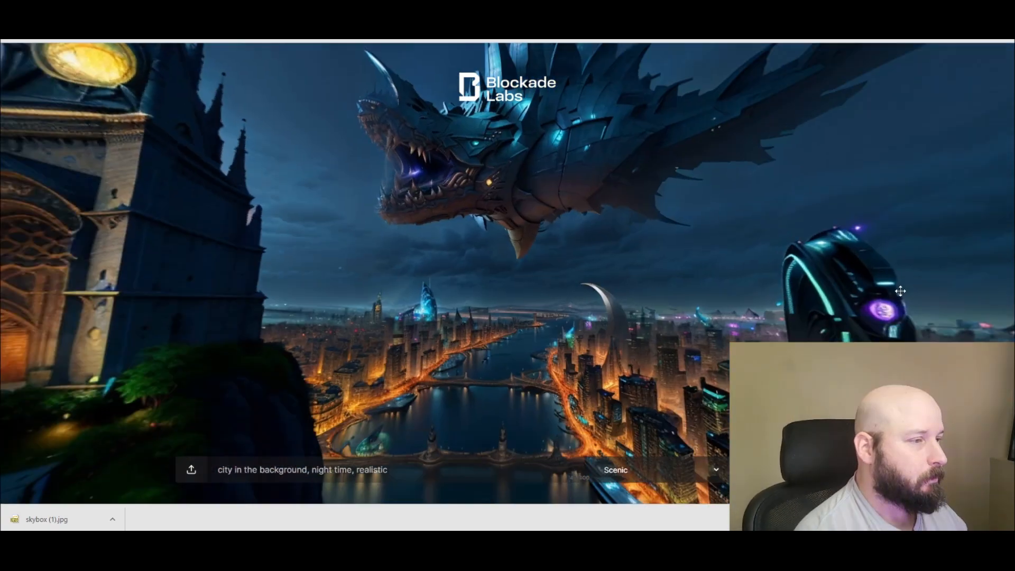
Look around the generated night city skybox and save it as an image
right_click(747, 279)
left_click_drag(746, 279, 793, 370)
right_click_drag(793, 371, 855, 258)
right_click_drag(506, 328, 476, 320)
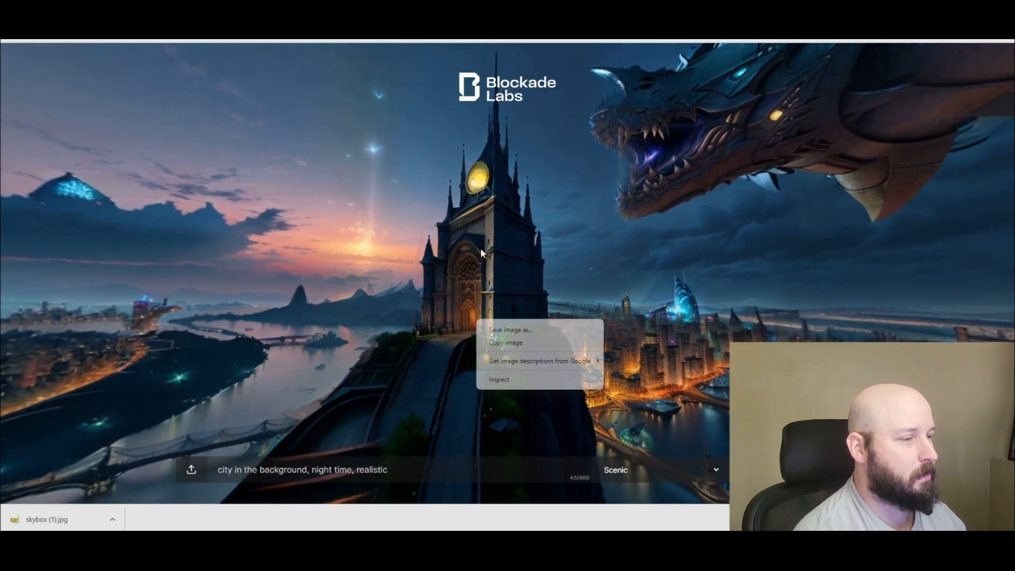
right_click_drag(579, 237, 571, 235)
right_click(571, 234)
left_click(601, 245)
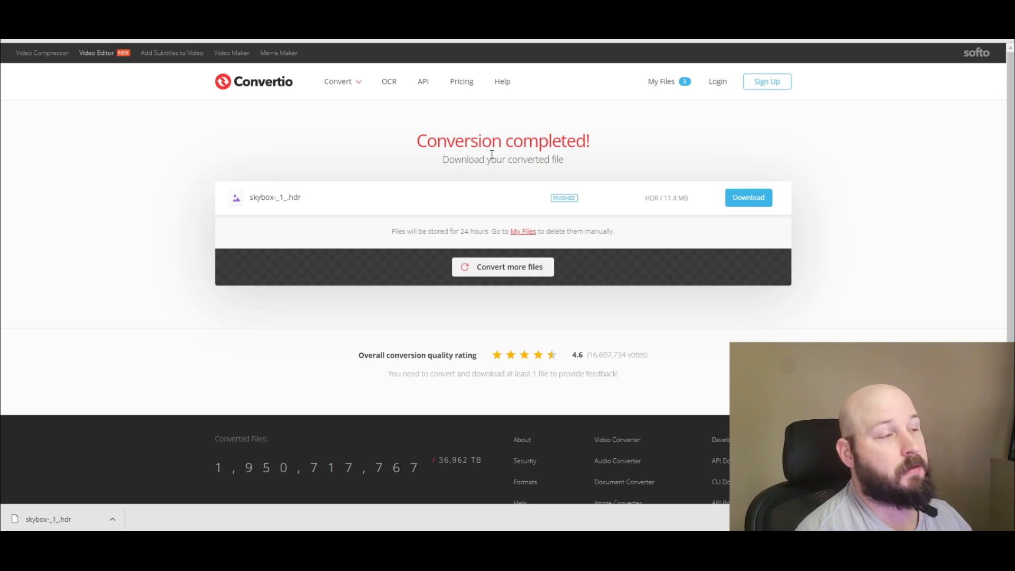
In Convertio, convert skybox (2).jpg to HDR format and download the converted file
left_click(544, 267)
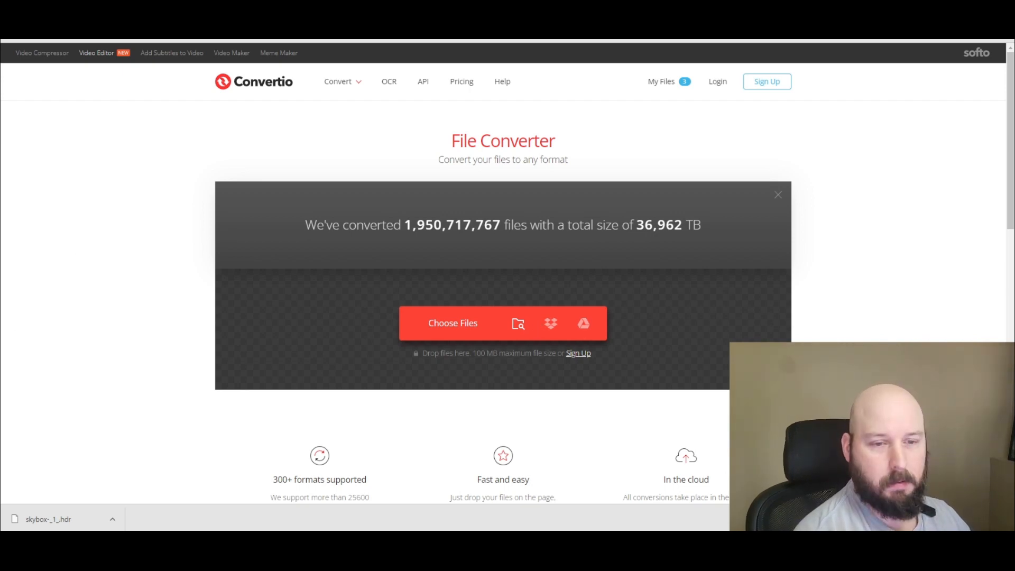
left_click(484, 198)
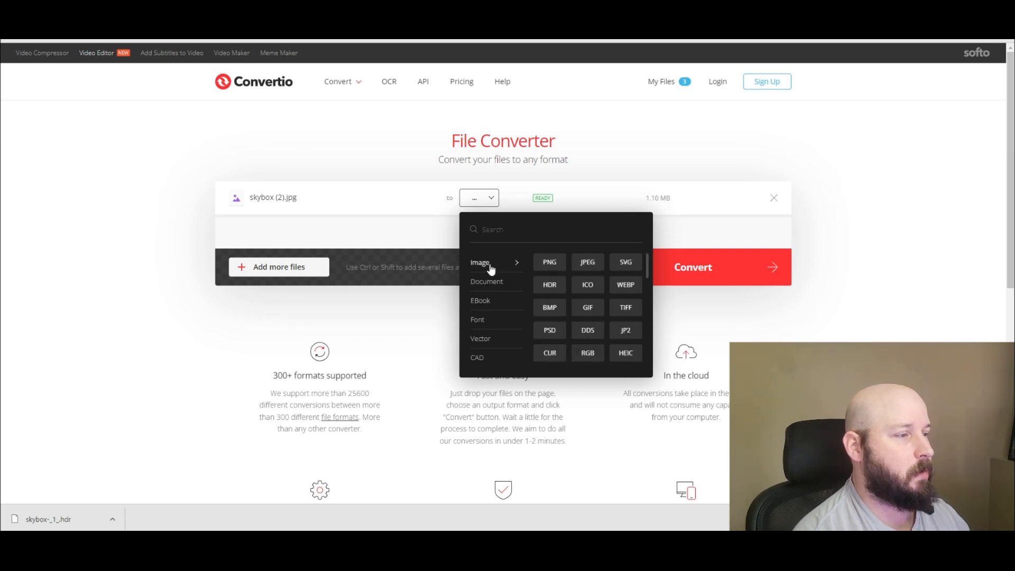
left_click(547, 288)
left_click(698, 274)
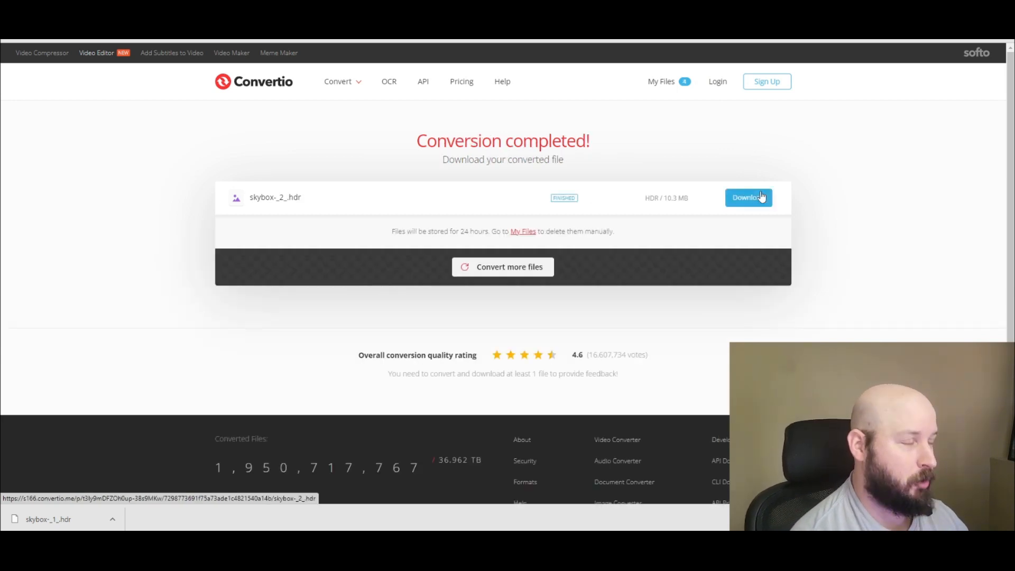
left_click(761, 198)
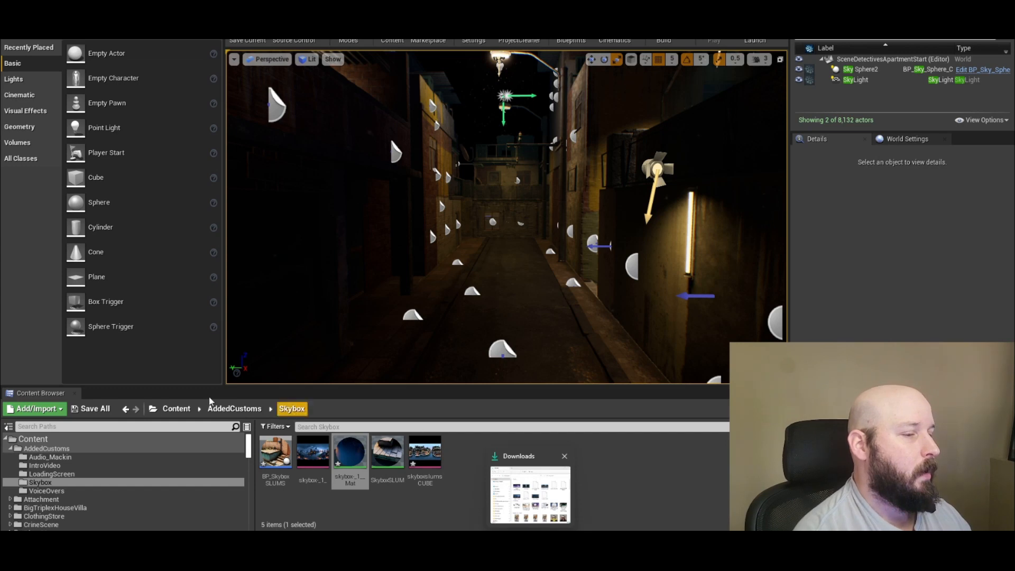
Switch to Unreal Editor, import skybox-_2_.hdr into the AddedCustoms/Skybox content folder, and preview the imported texture cube
left_click(179, 409)
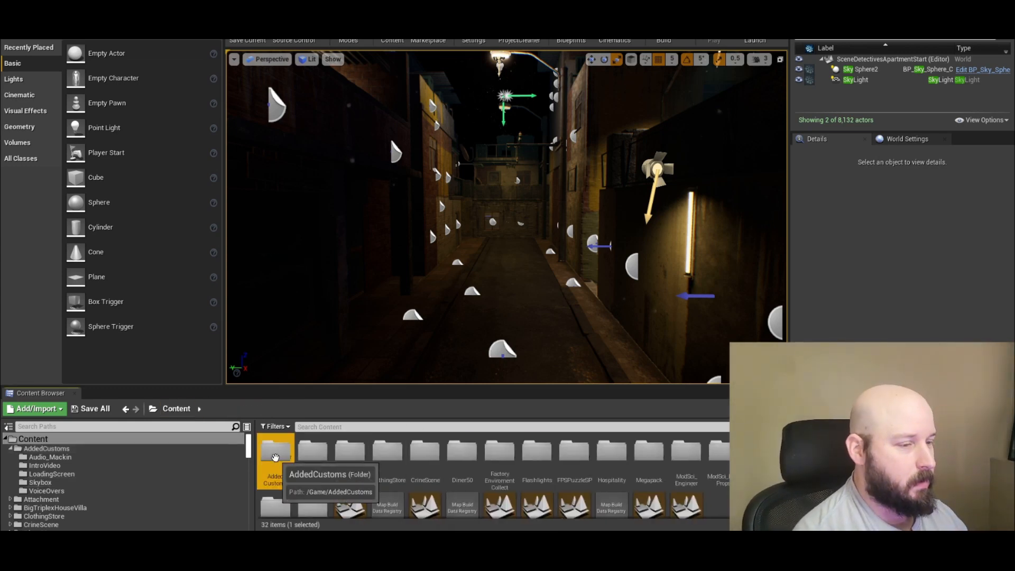
double_click(276, 452)
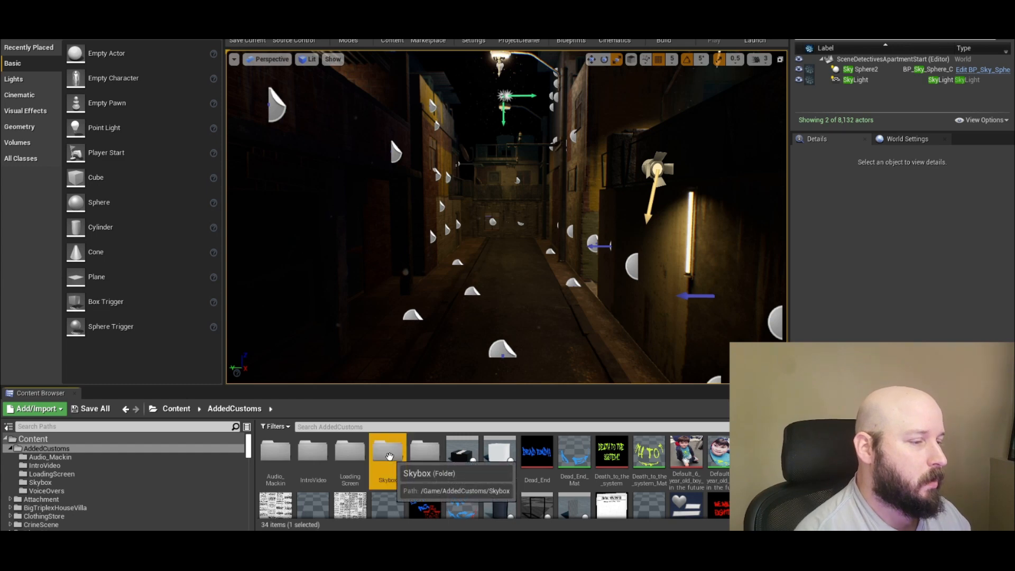
double_click(386, 454)
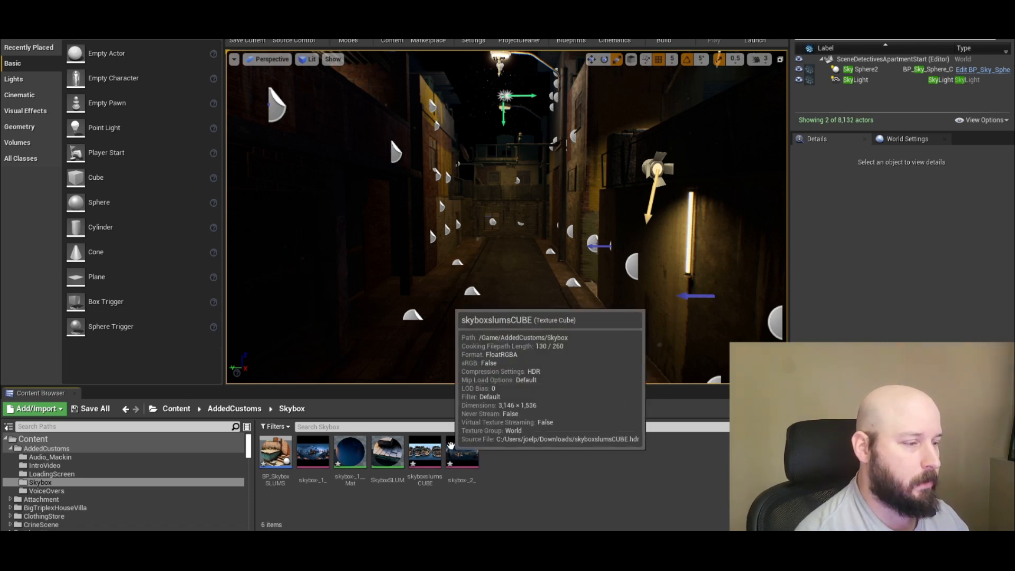
double_click(457, 446)
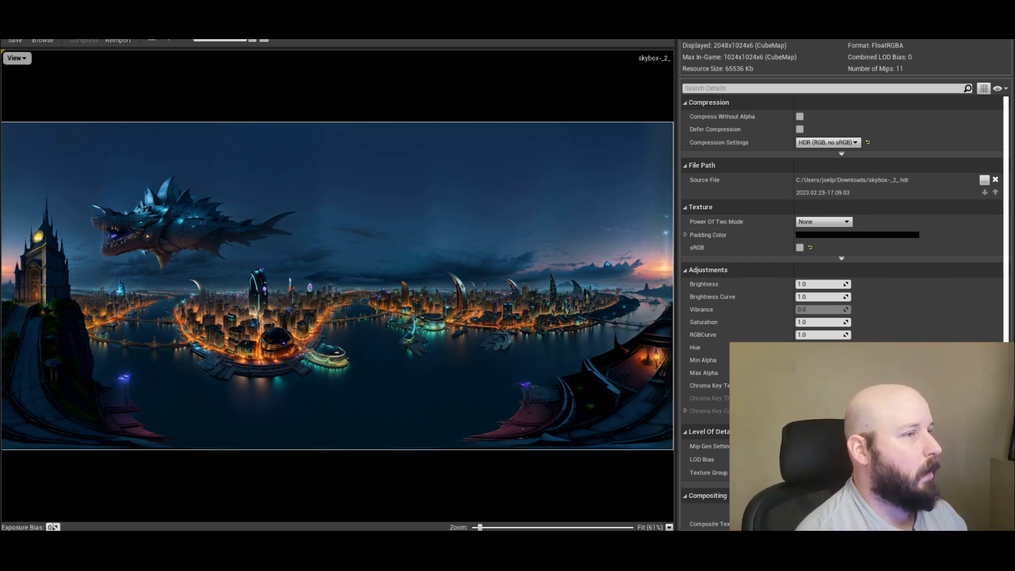
key("alt+Tab")
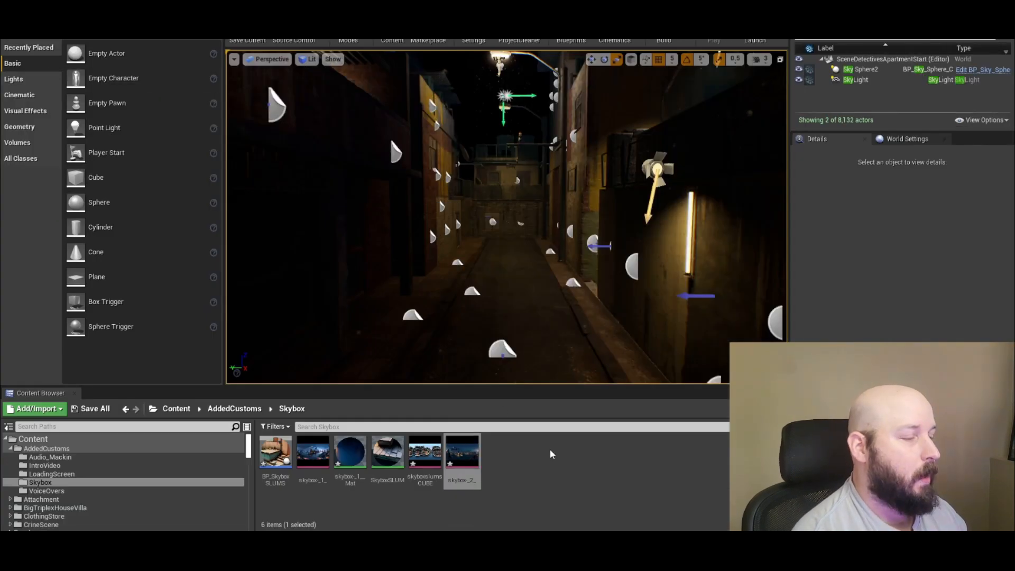
right_click(531, 466)
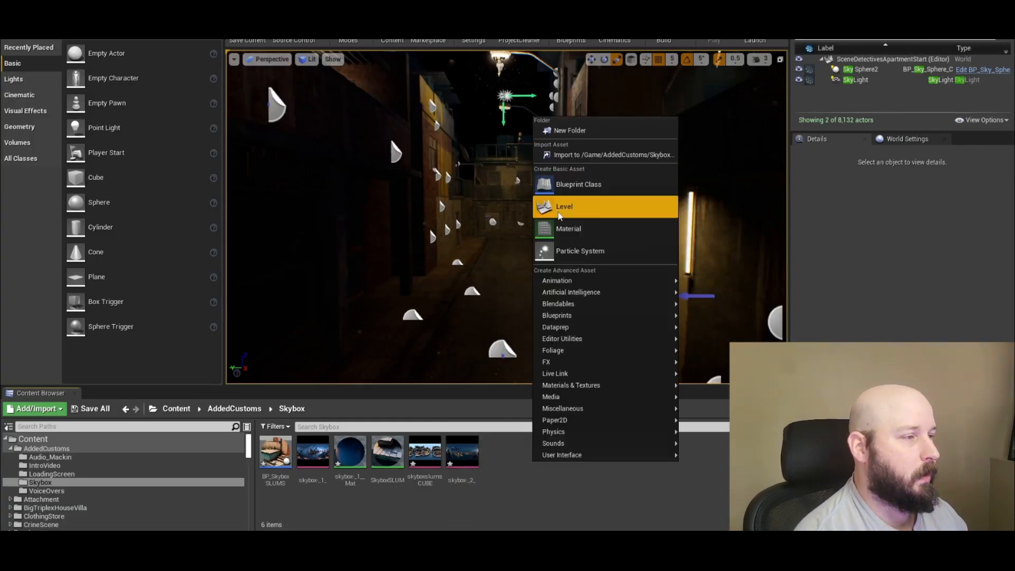
left_click(562, 229)
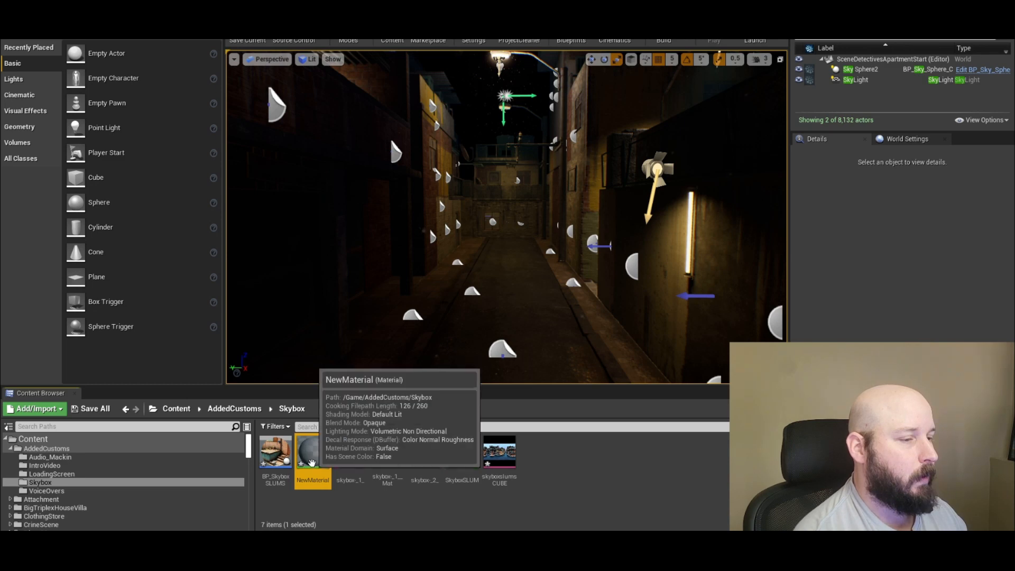
key("Delete")
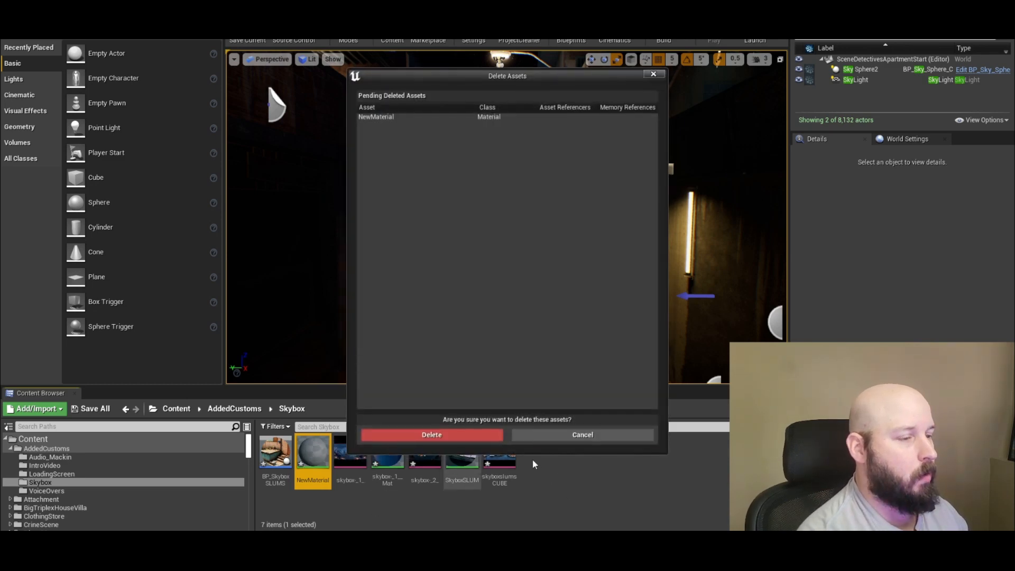
left_click(500, 435)
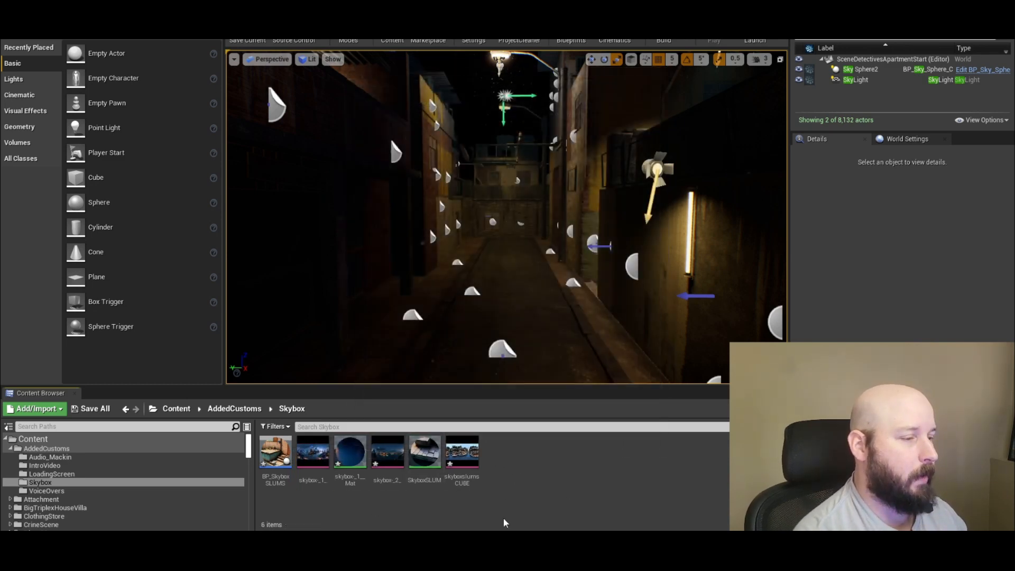
Create a material from the skybox-_2_ texture cube and open it in the material editor
left_click(390, 453)
right_click(390, 453)
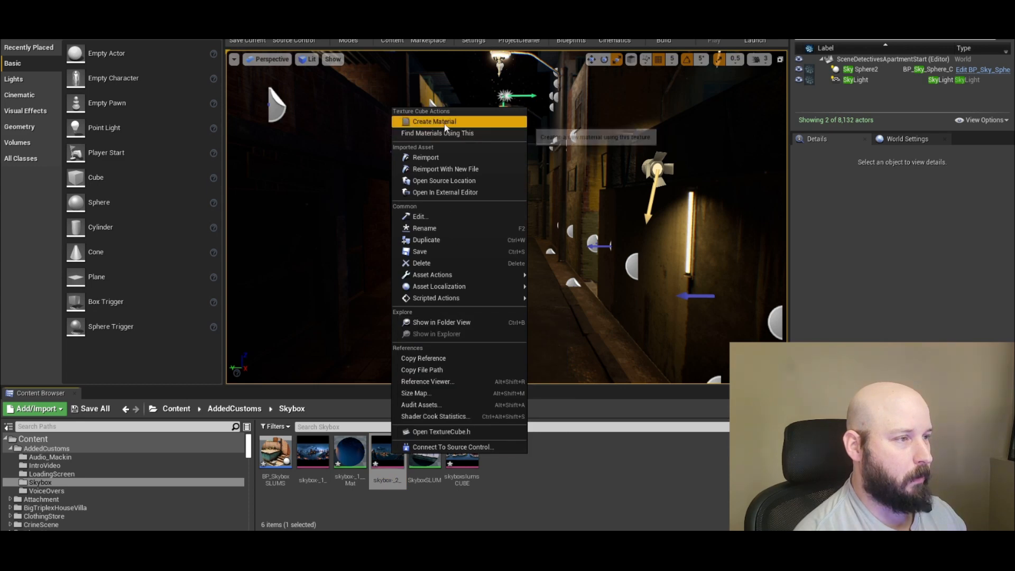
left_click(423, 120)
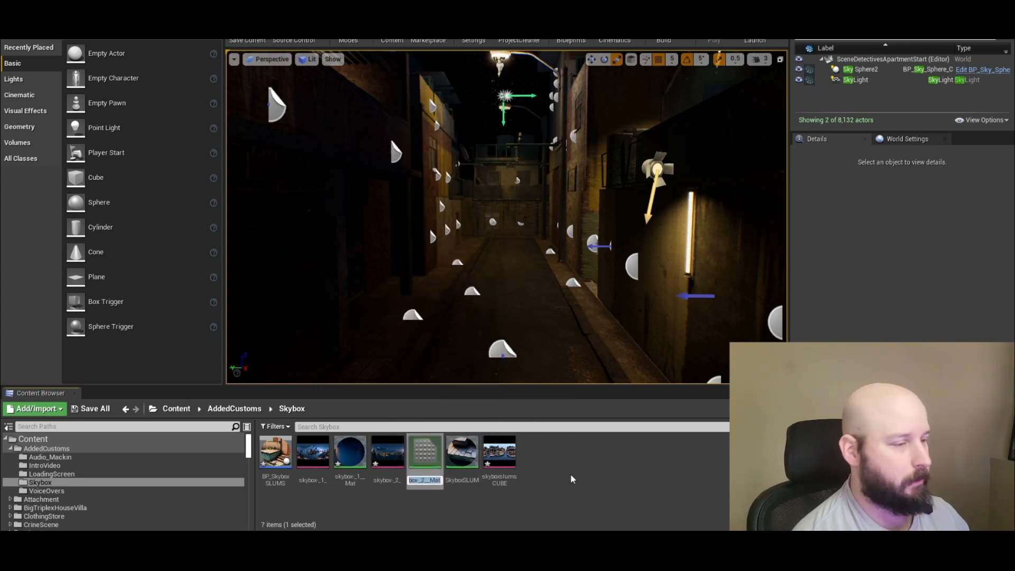
double_click(425, 453)
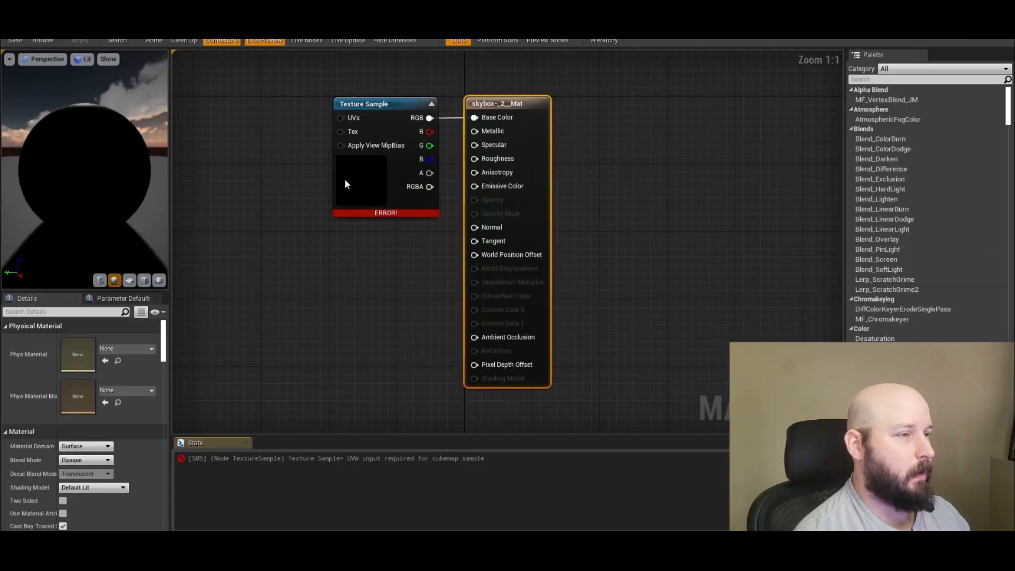
Move the Texture Sample node away from the material's main node and break its link to Base Color
right_click_drag(290, 254, 422, 351)
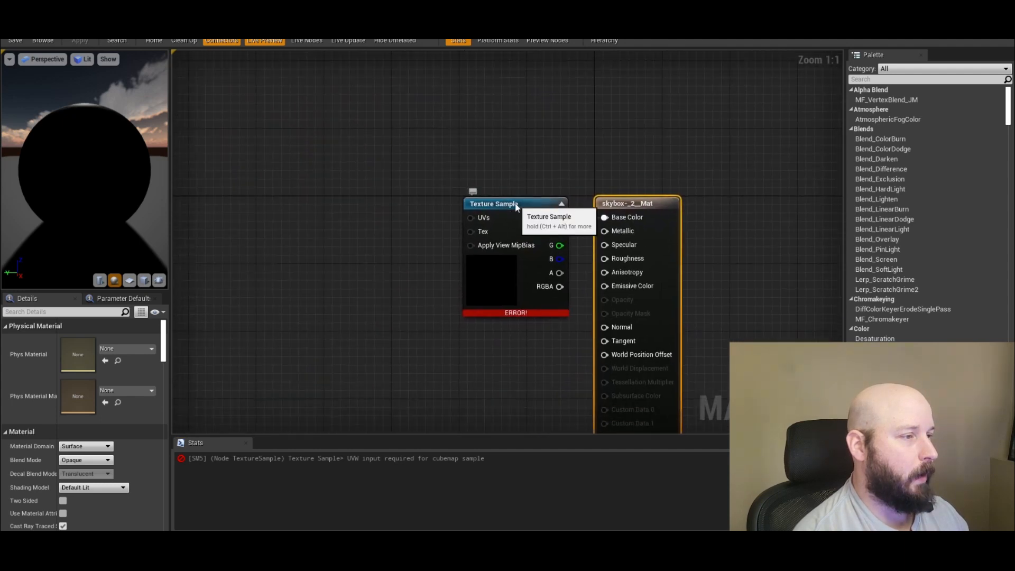
left_click_drag(496, 256, 391, 211)
right_click_drag(583, 265, 573, 277)
right_click(595, 230)
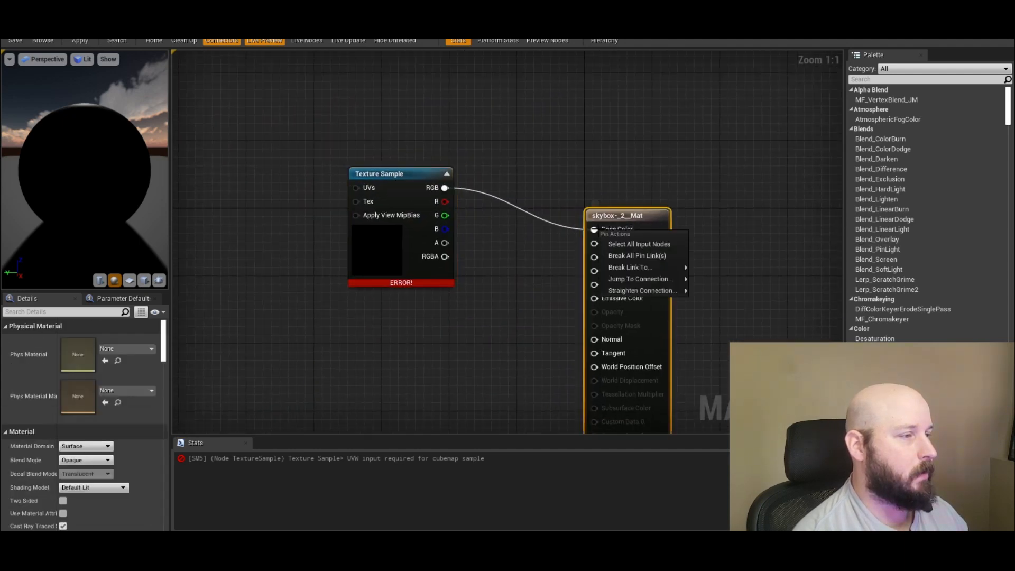
left_click(632, 255)
right_click_drag(430, 187, 438, 158)
left_click_drag(438, 159, 445, 189)
right_click_drag(453, 294, 469, 270)
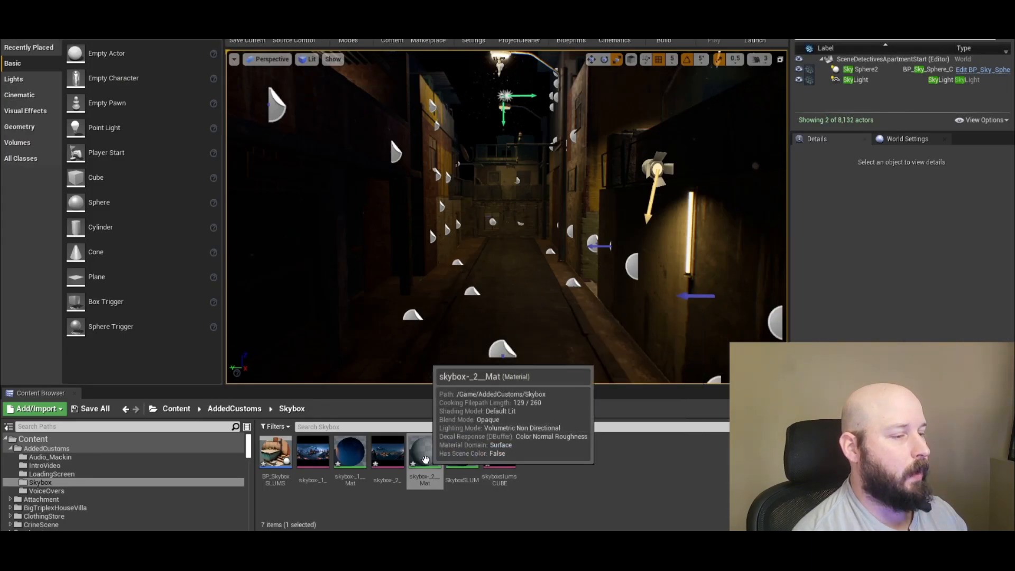
Open the skybox-_2__Mat material for editing and reposition its Texture Sample node
double_click(424, 455)
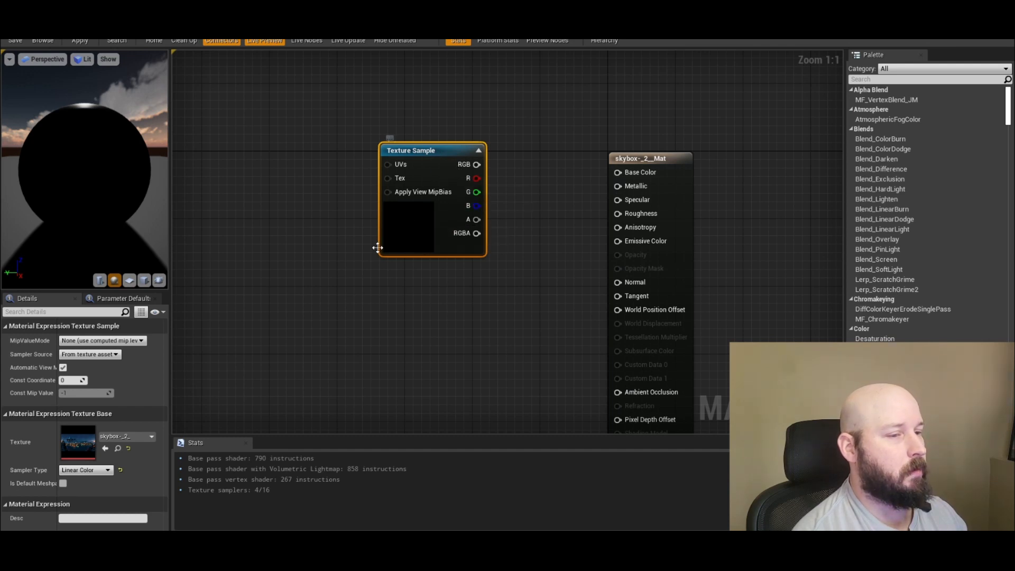
left_click_drag(440, 153, 465, 162)
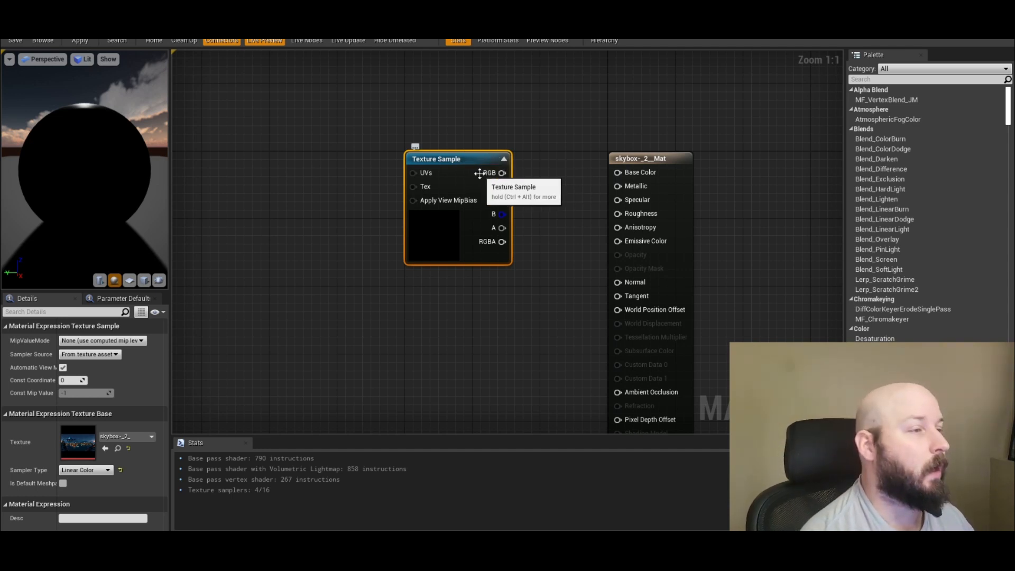
left_click(148, 437)
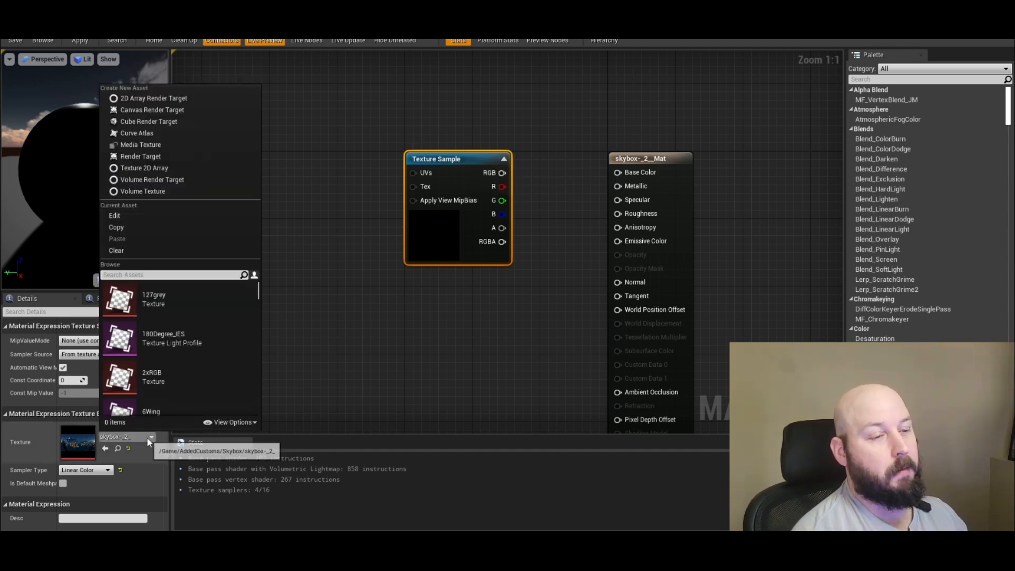
left_click(357, 430)
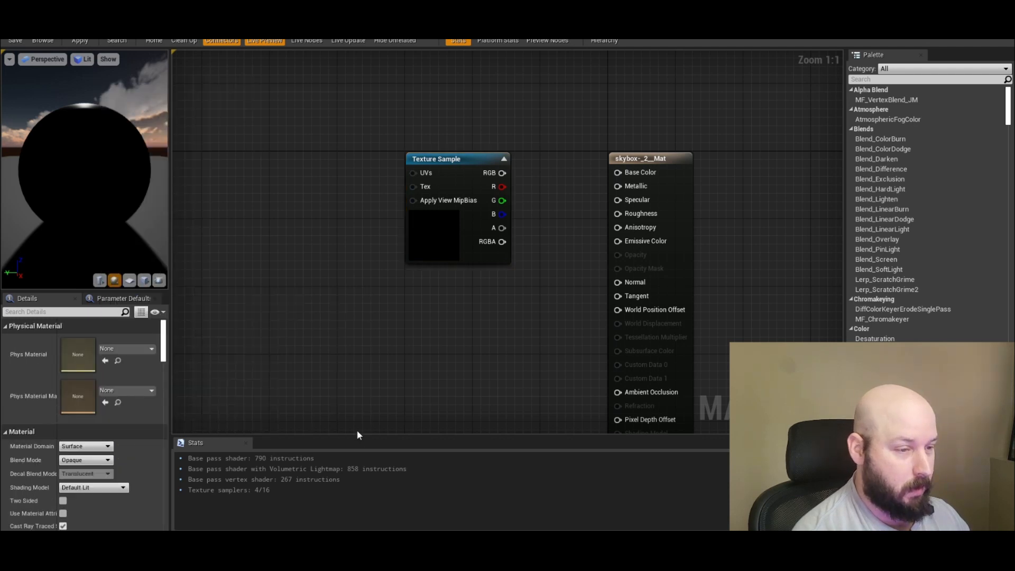
scroll(149, 420, "down", 10)
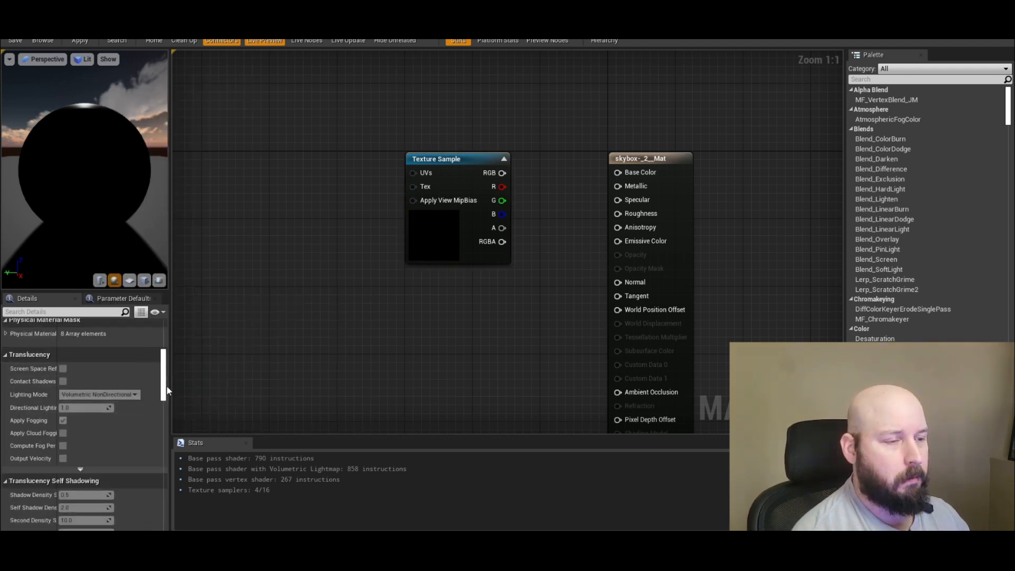
scroll(165, 391, "up", 10)
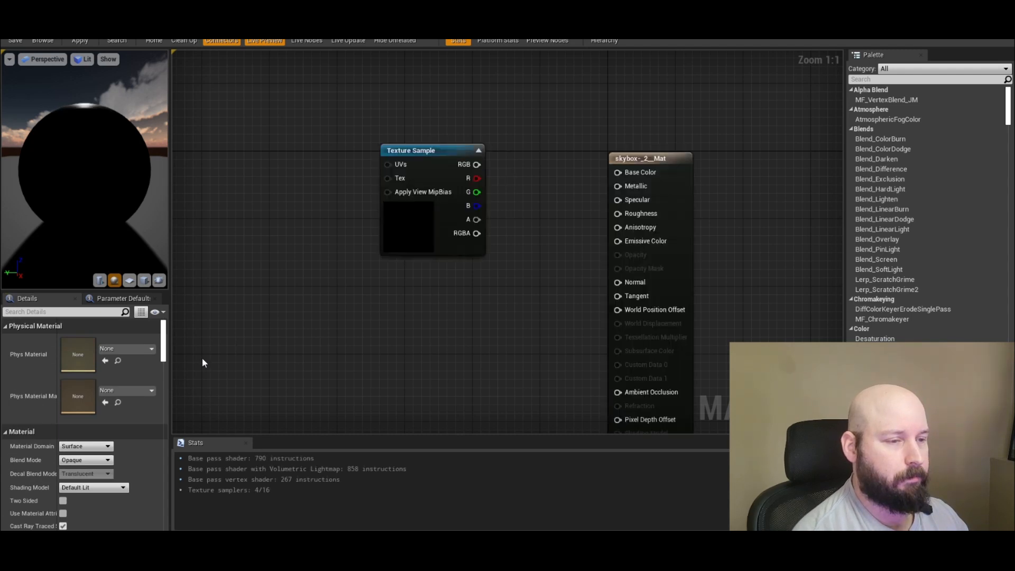
scroll(157, 406, "down", 15)
Add a ReflectionVectorWS node, feed it into the Texture Sample's UVs, and connect the sample's RGB output to Emissive Color
left_click_drag(157, 402, 176, 328)
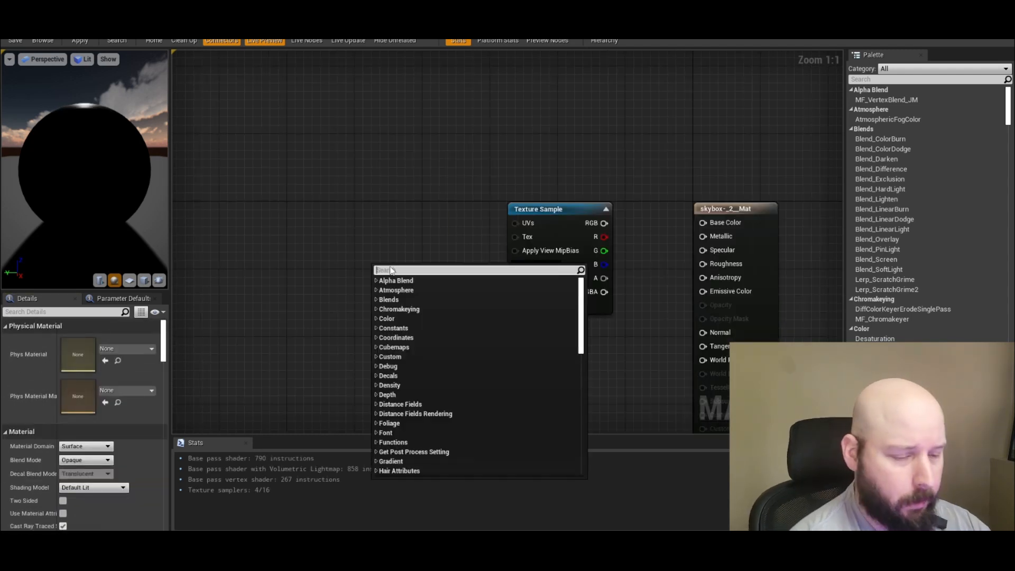
type("reflec")
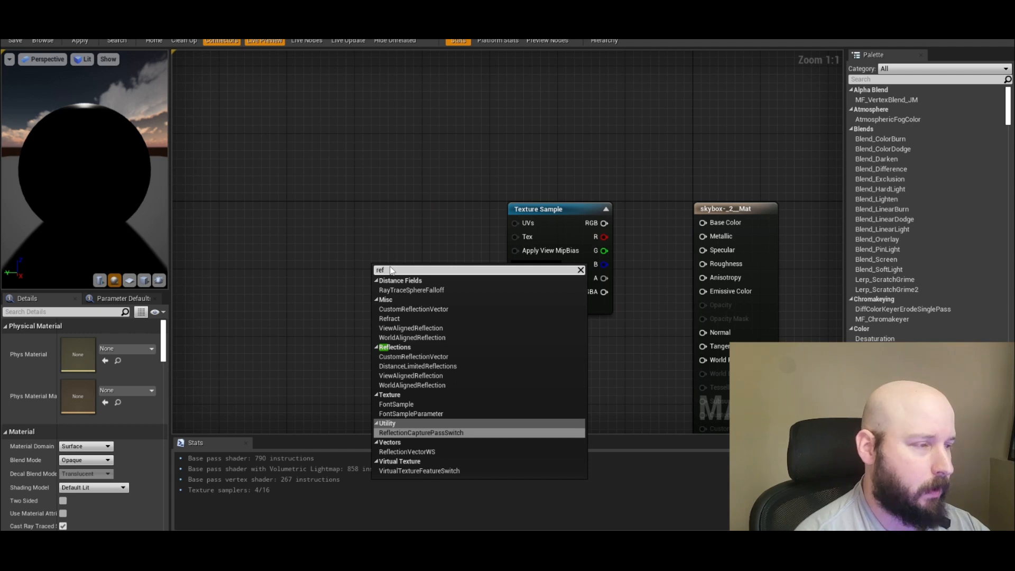
key("Up")
key("Down")
key("Down")
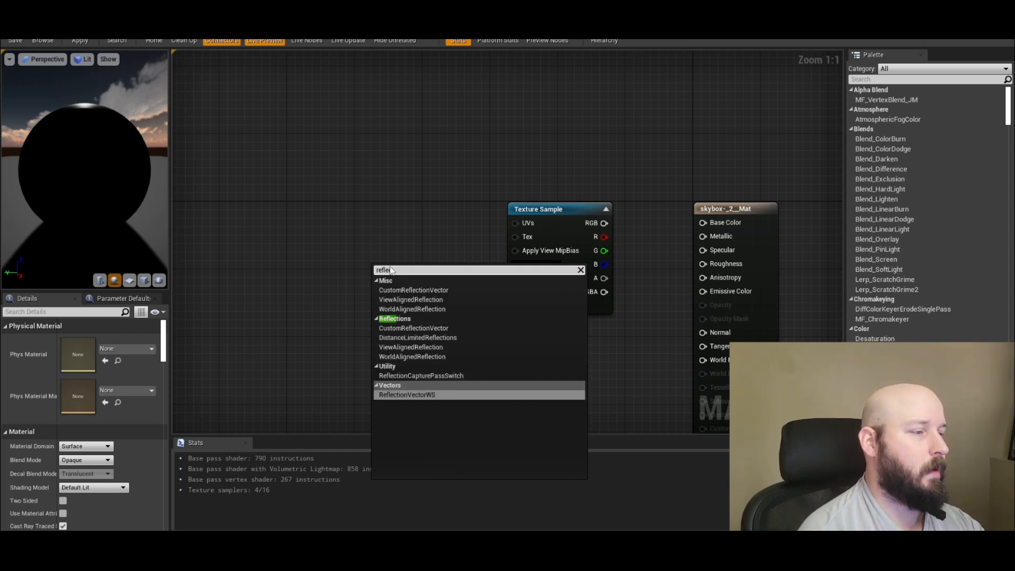
key("Return")
left_click_drag(393, 267, 520, 222)
left_click_drag(605, 223, 703, 292)
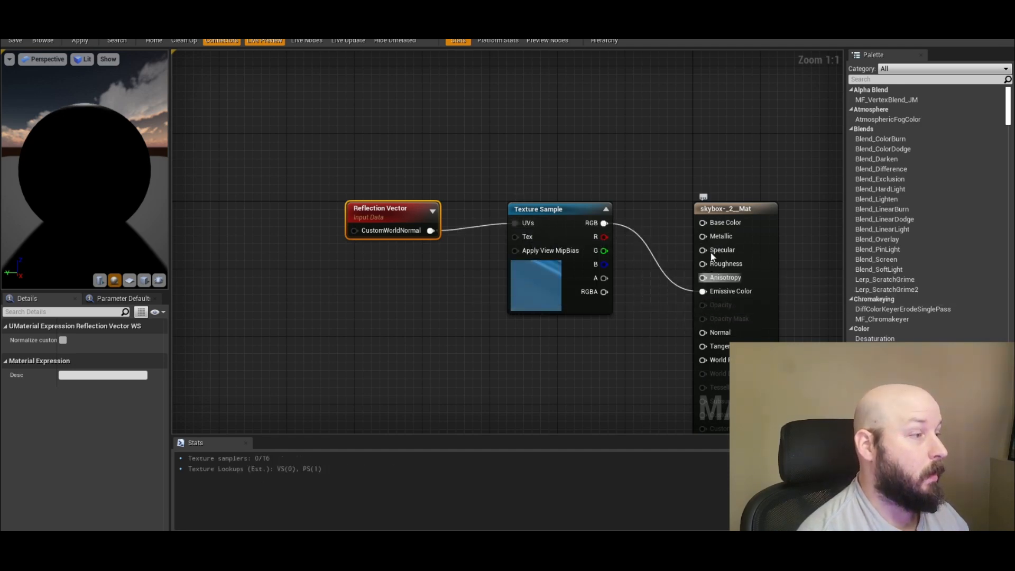
Set the skybox-_2__Mat material's shading model to Unlit
left_click(734, 206)
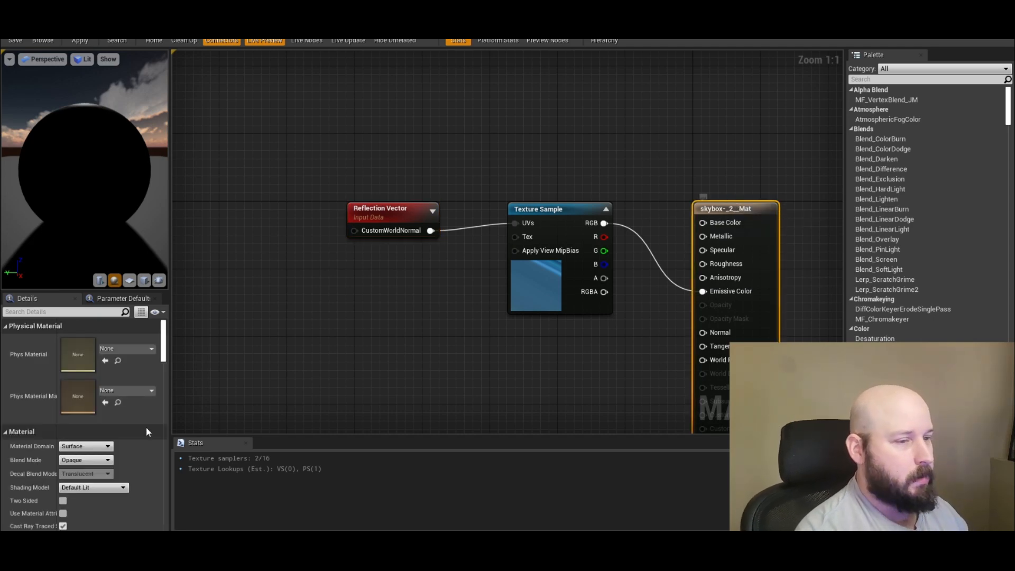
left_click(94, 488)
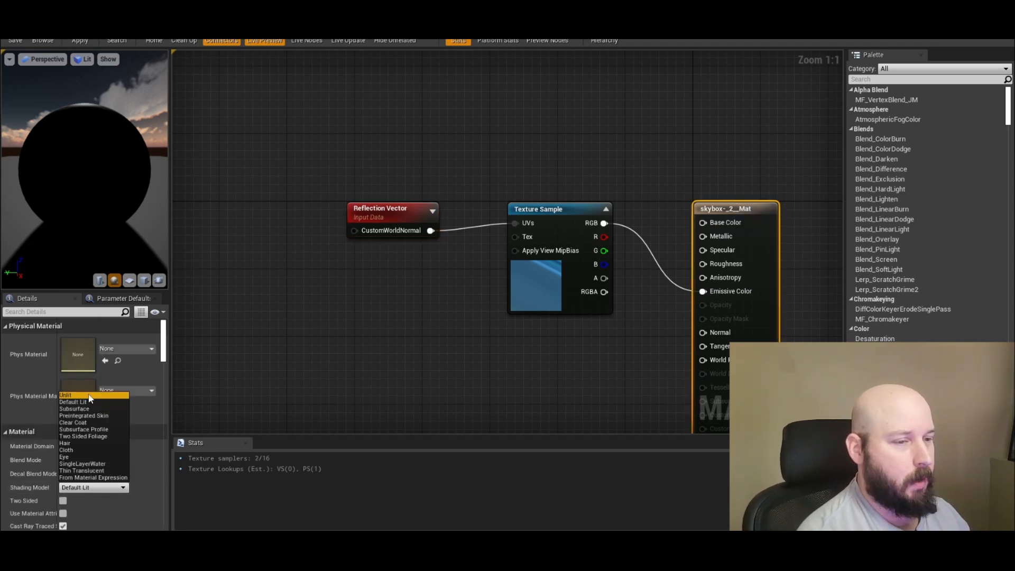
left_click(65, 395)
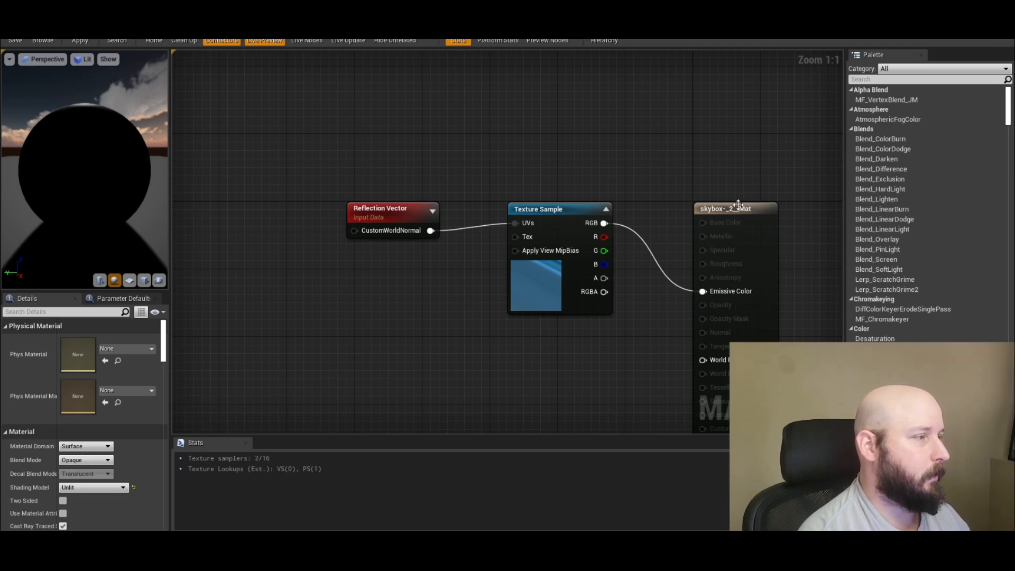
Move the material's main node, Texture Sample and Reflection Vector nodes higher in the graph so they line up
left_click_drag(738, 205, 739, 155)
left_click_drag(566, 210, 557, 167)
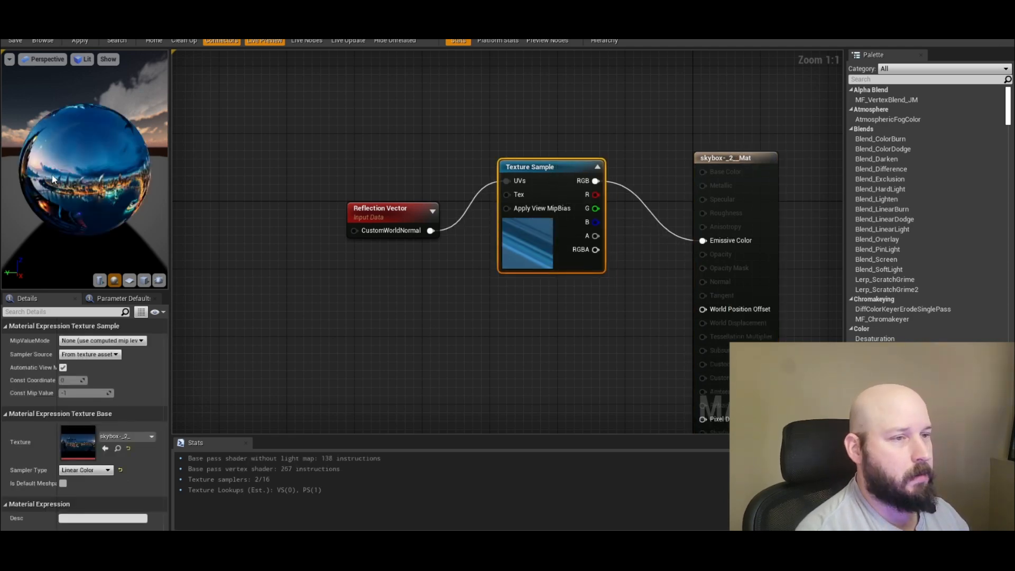
left_click_drag(390, 211, 381, 170)
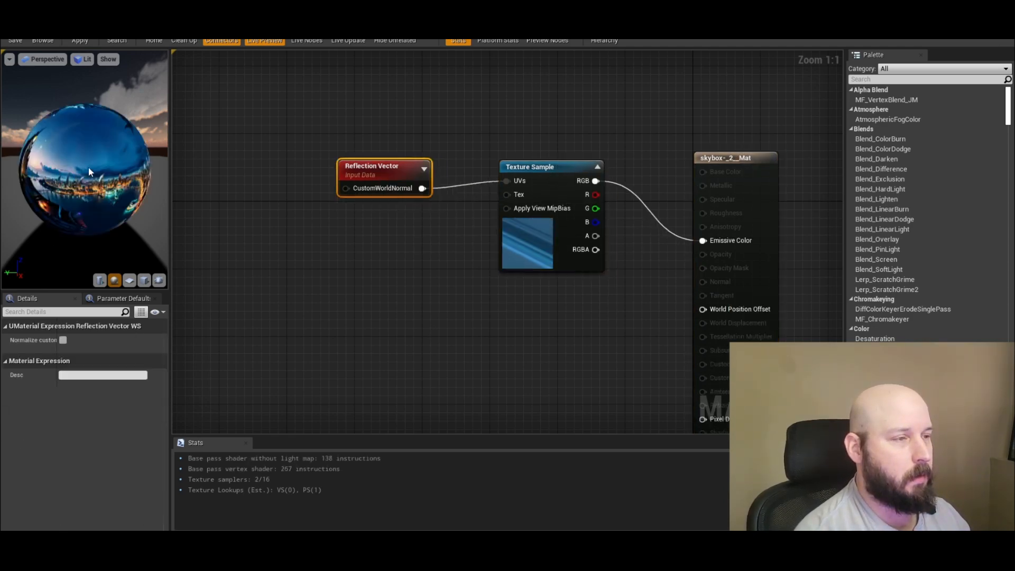
left_click_drag(88, 172, 89, 172)
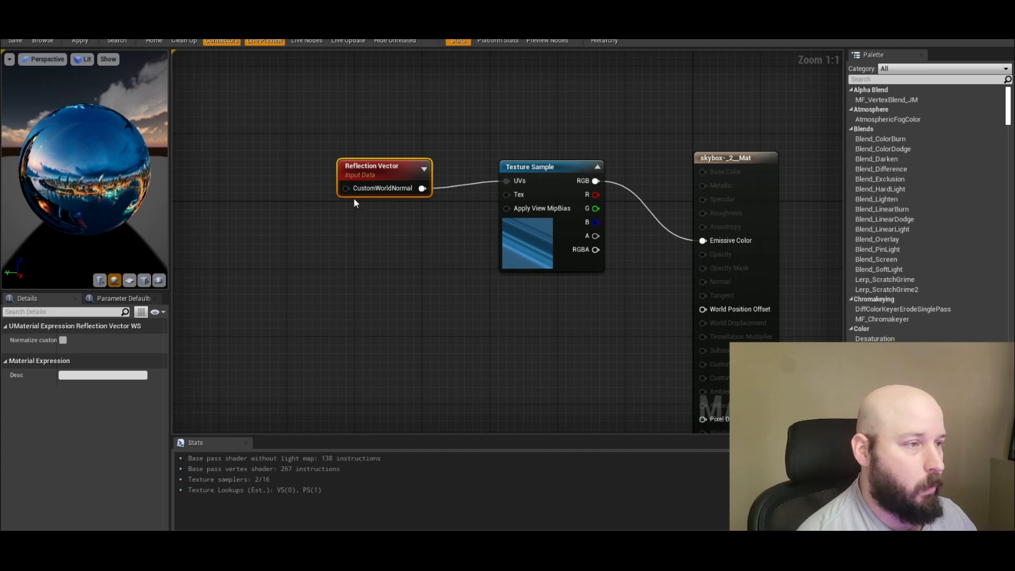
Add a Constant3Vector node beside the Reflection Vector node and connect it to the CustomWorldNormal input
right_click(274, 279)
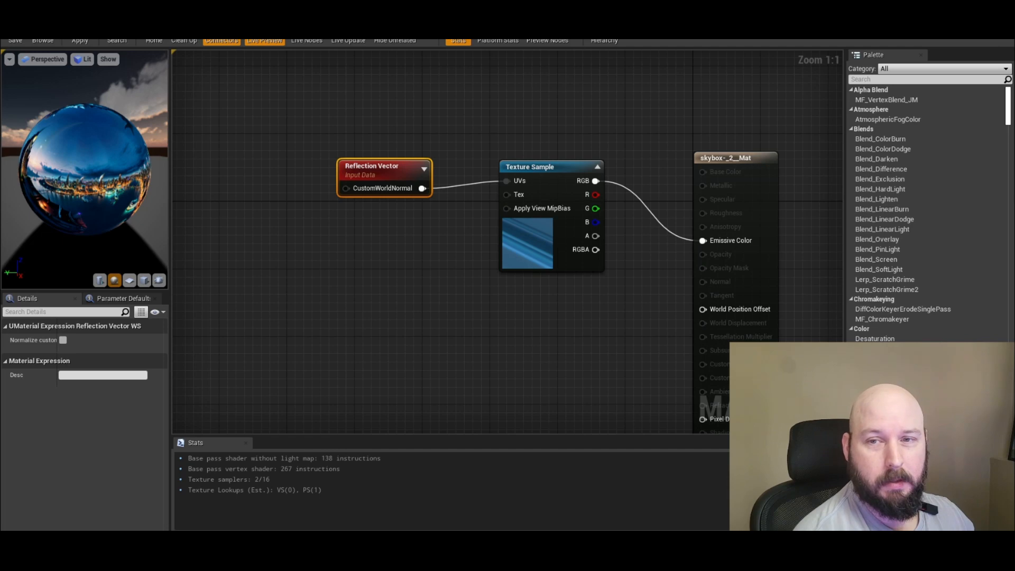
right_click(253, 276)
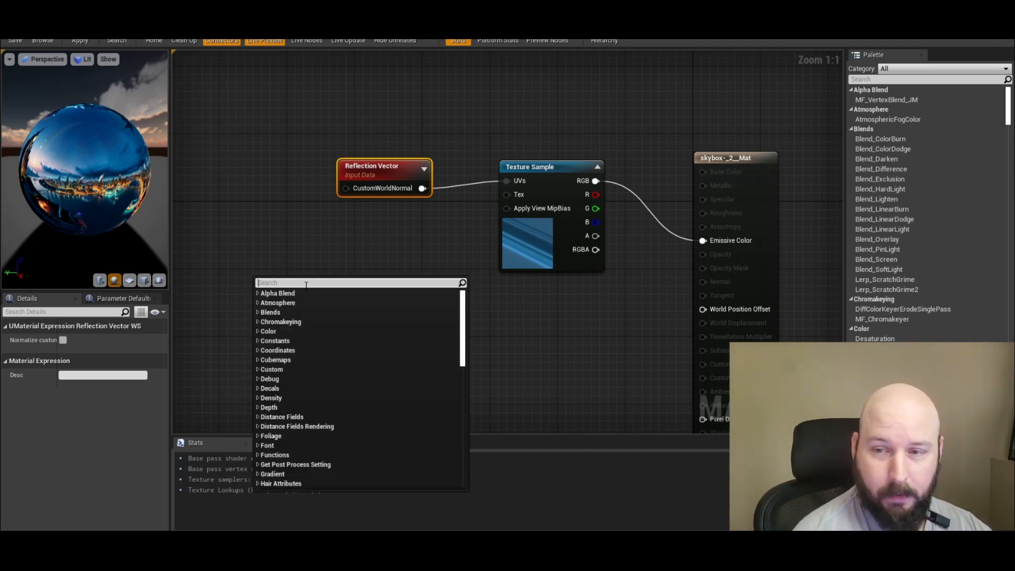
type("cons")
key("Down")
key("Down")
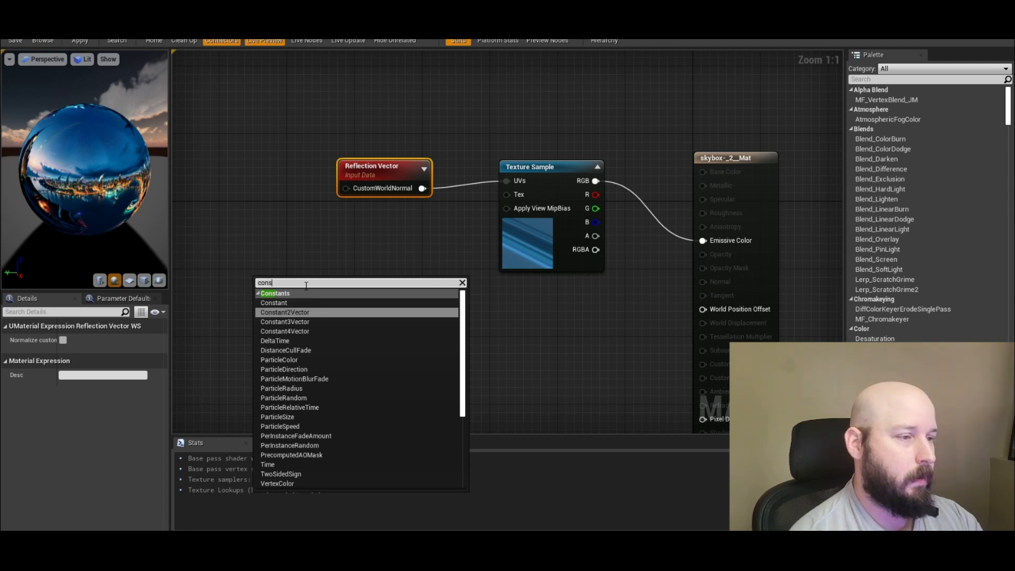
key("Return")
left_click_drag(313, 274, 297, 194)
left_click(331, 173)
left_click(259, 179)
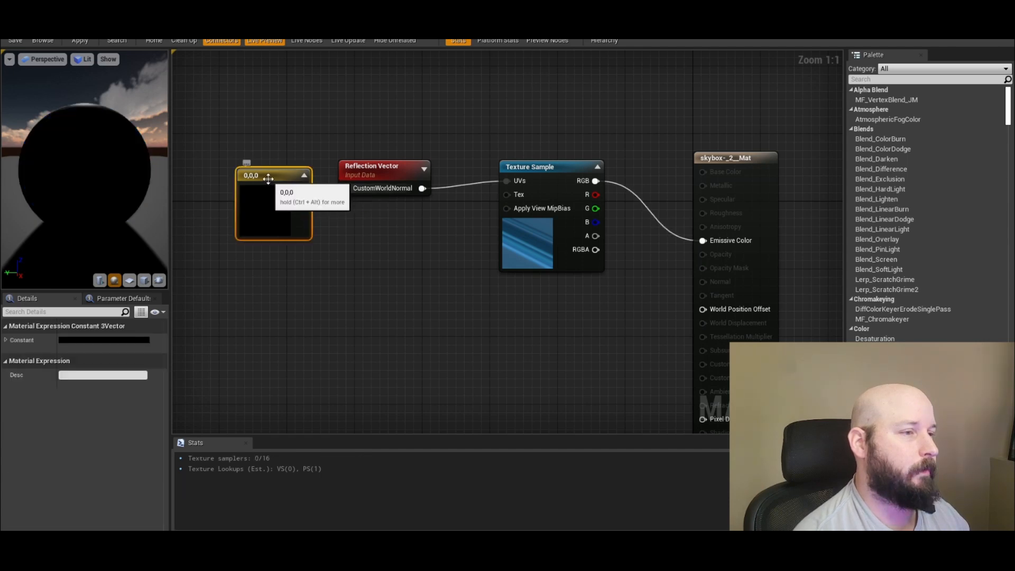
Set the Constant3Vector's red value to 1.0 and apply the changes to the material
double_click(258, 180)
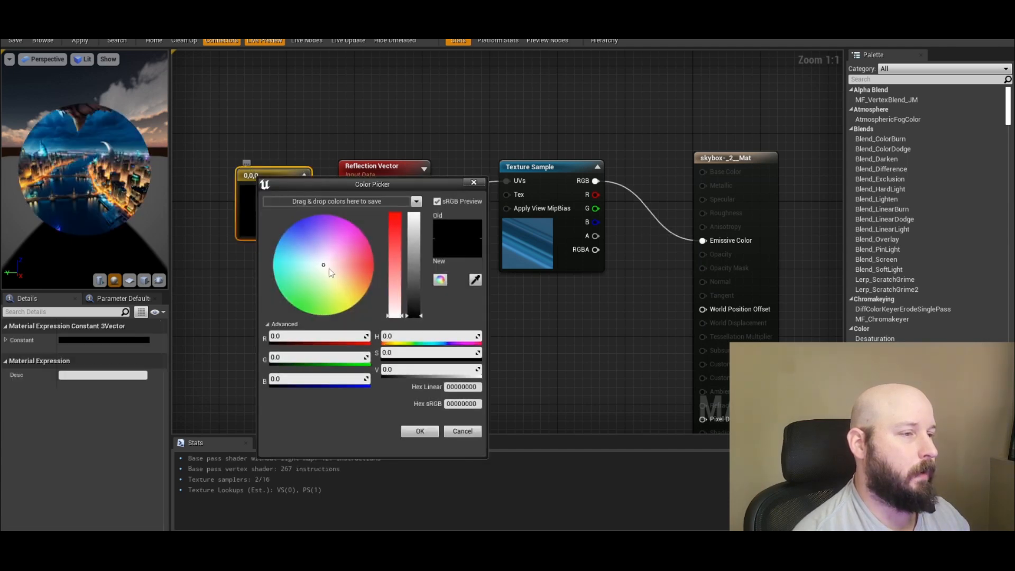
left_click(281, 336)
type("1")
key("Return")
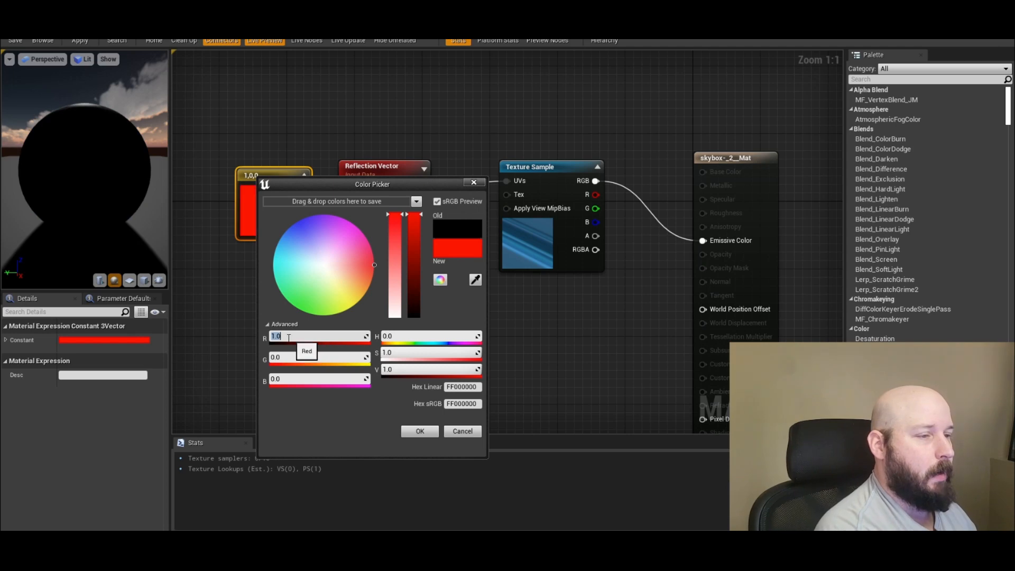
left_click(216, 294)
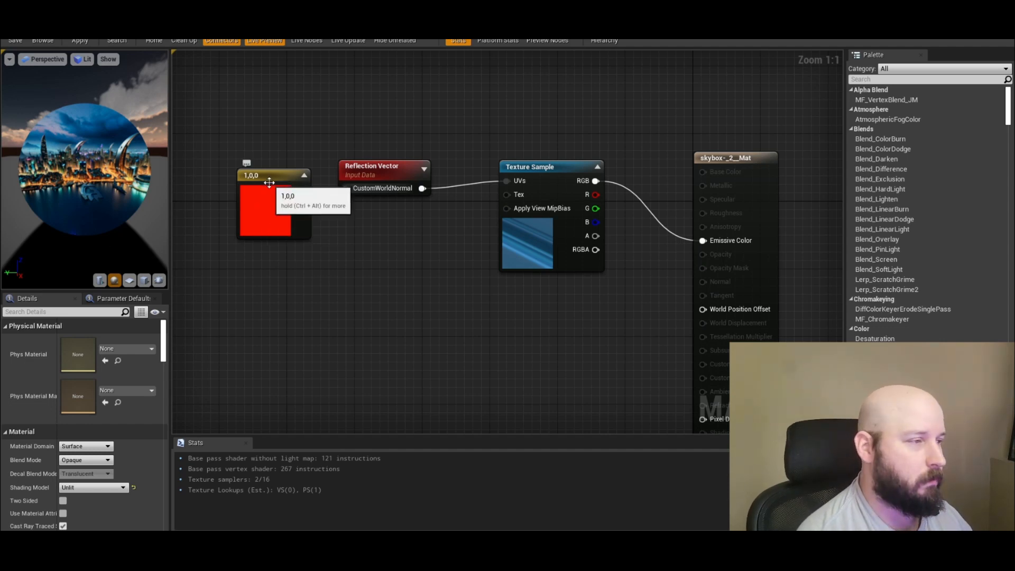
left_click(80, 40)
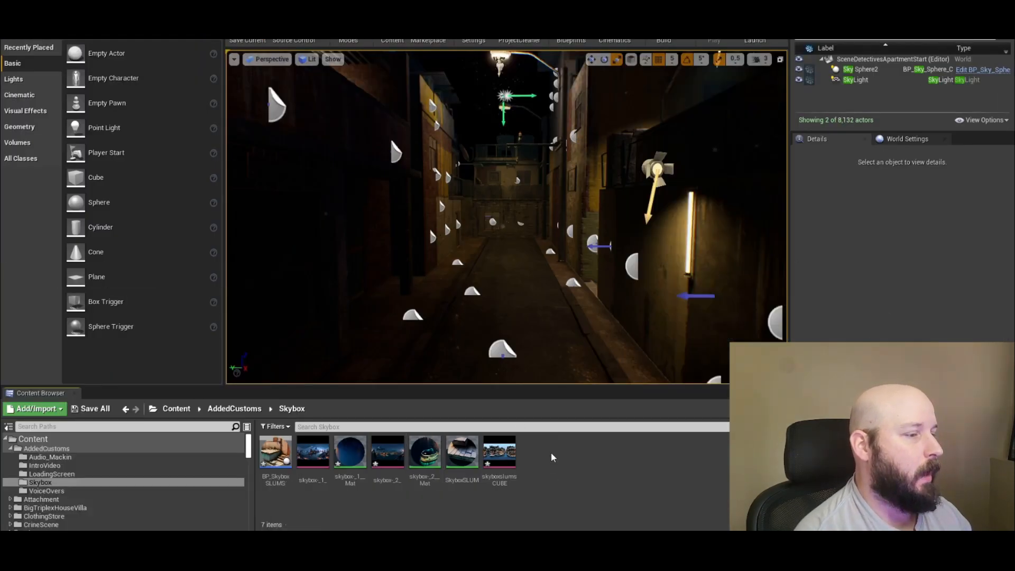
Create an Actor Blueprint class named BP_SkyboxFutureCityNight in the Skybox content folder
right_click(551, 456)
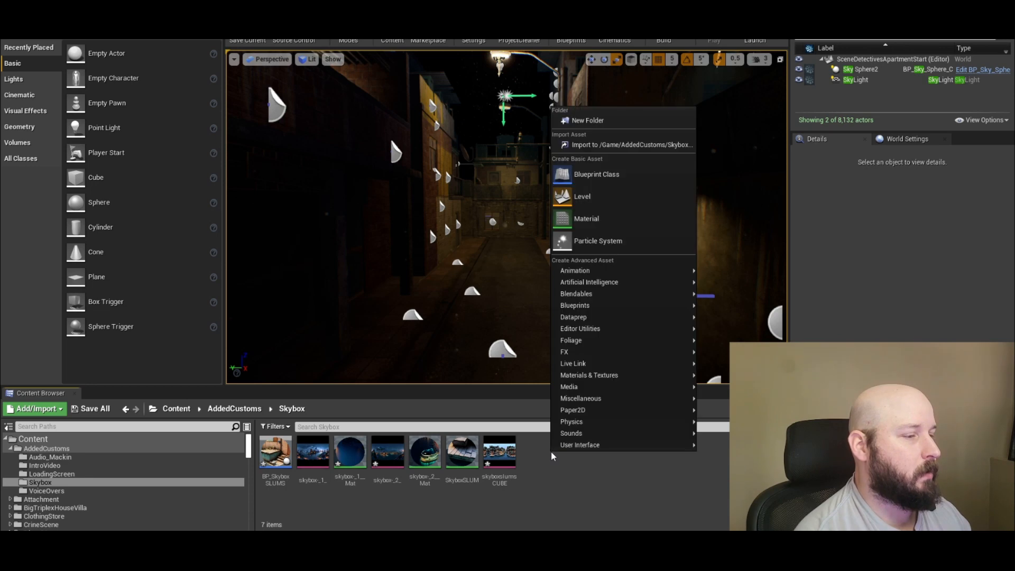
left_click(596, 175)
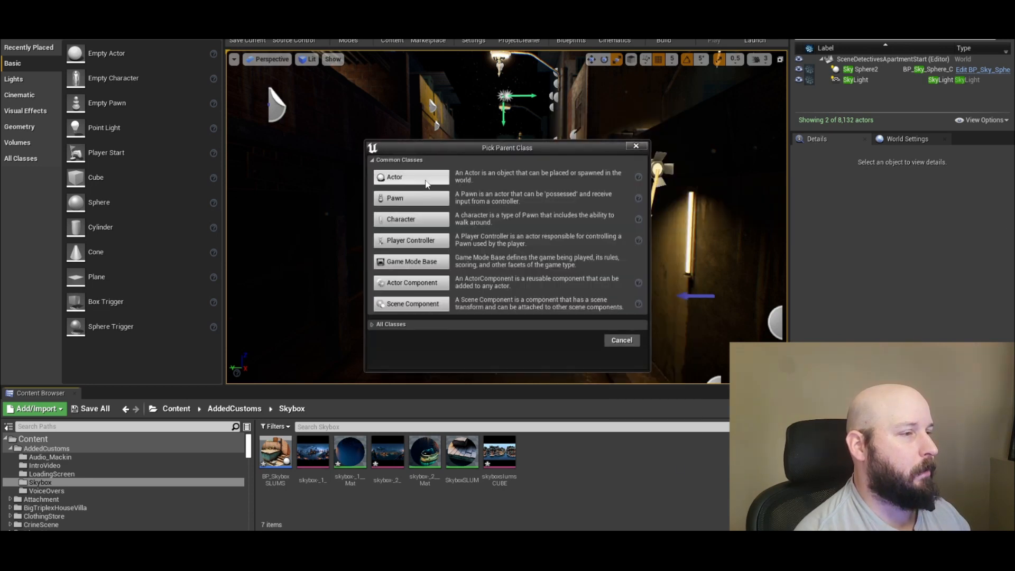
left_click(398, 179)
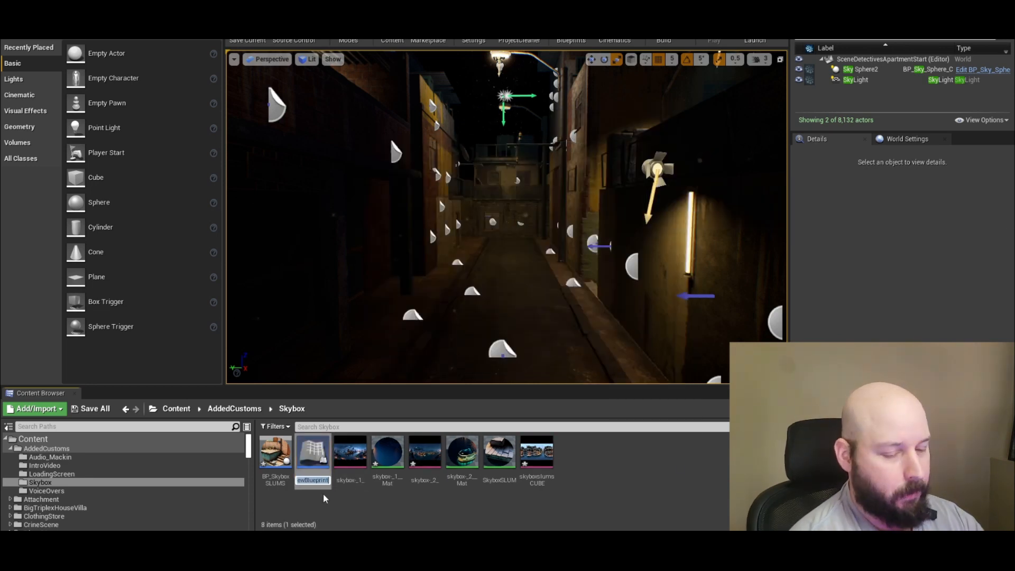
type("BP_")
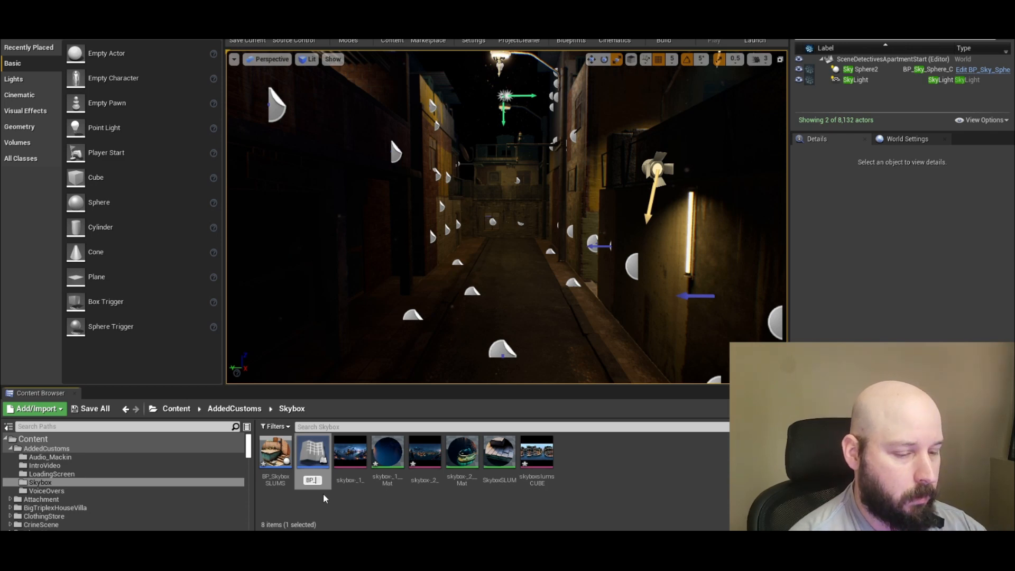
type("SkyboxFut")
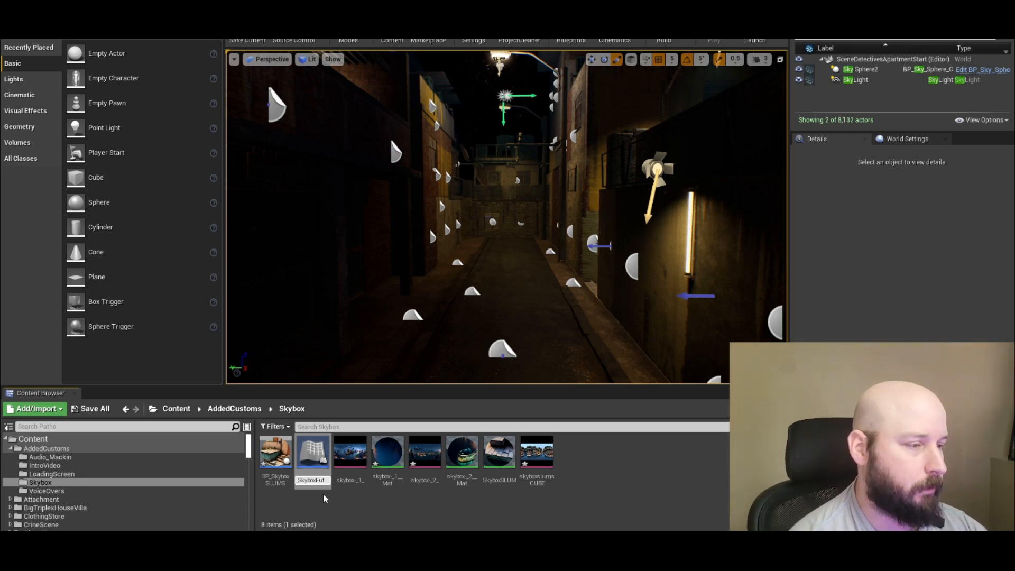
type("y")
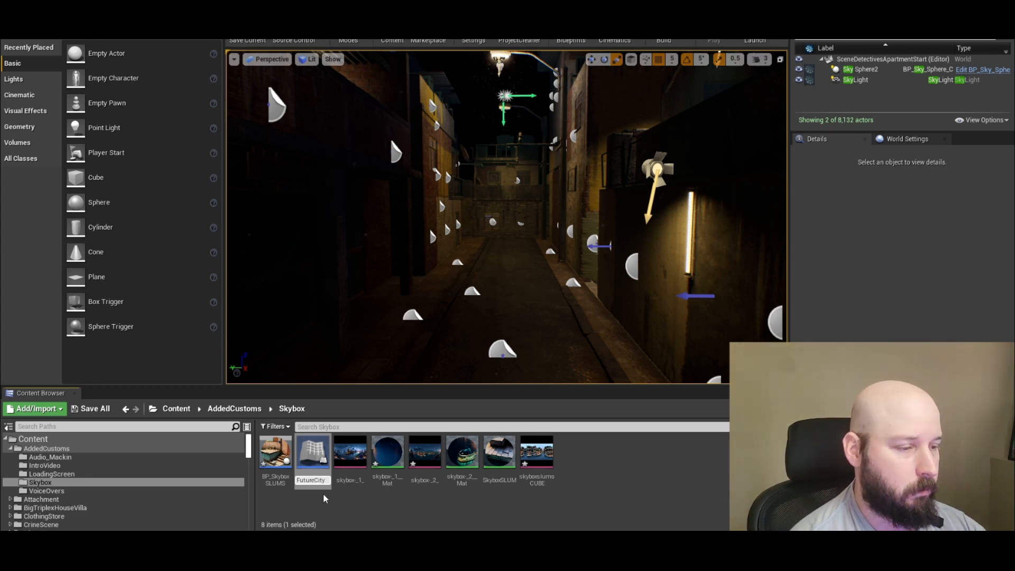
type("Night")
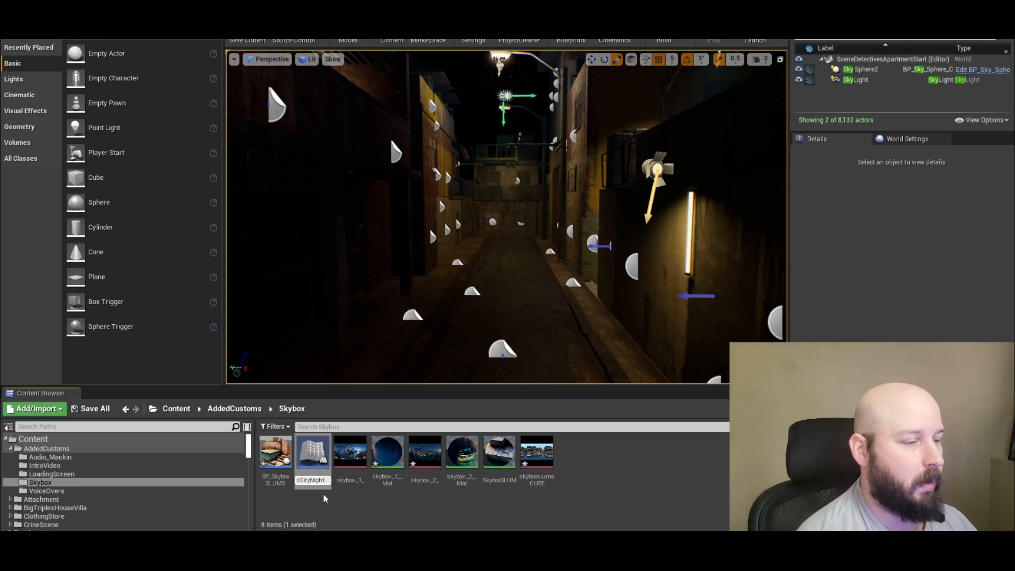
key("Return")
Open the BP_SkyboxFutureCityNight blueprint and add a Static Mesh component to it
double_click(276, 450)
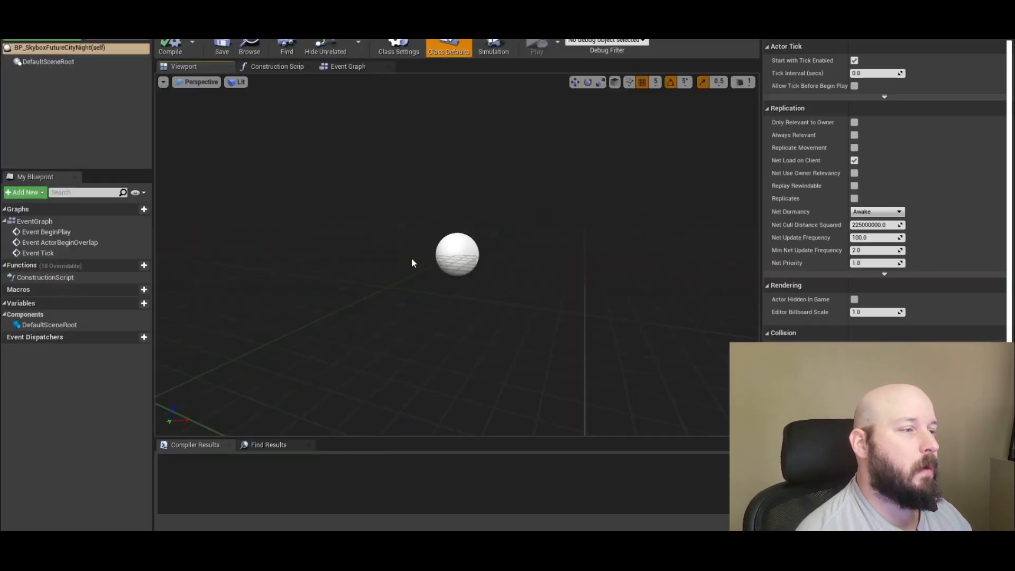
left_click(42, 40)
type("sta")
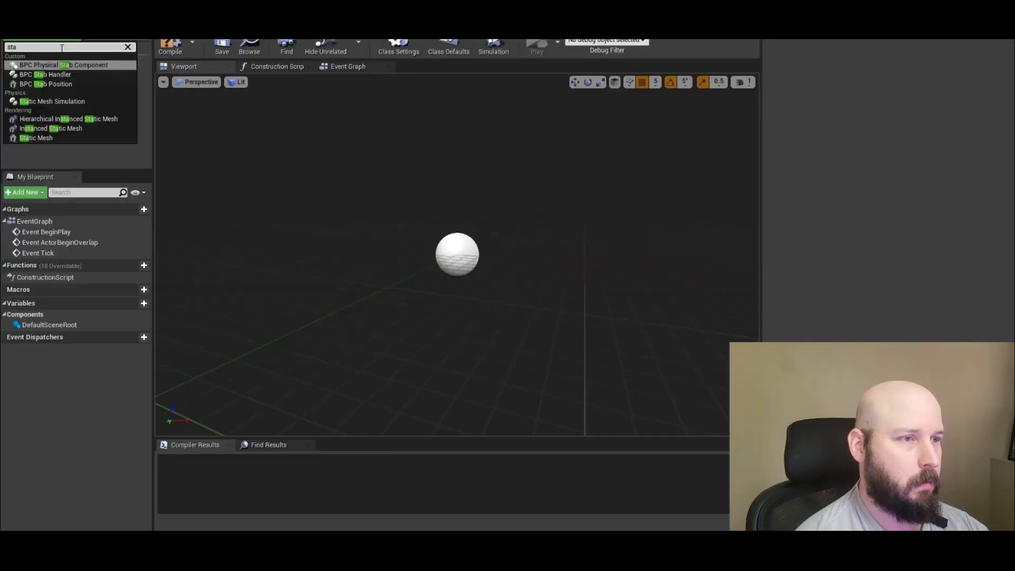
key("Down")
key("Down")
key("Down")
key("Down")
key("Down")
key("Down")
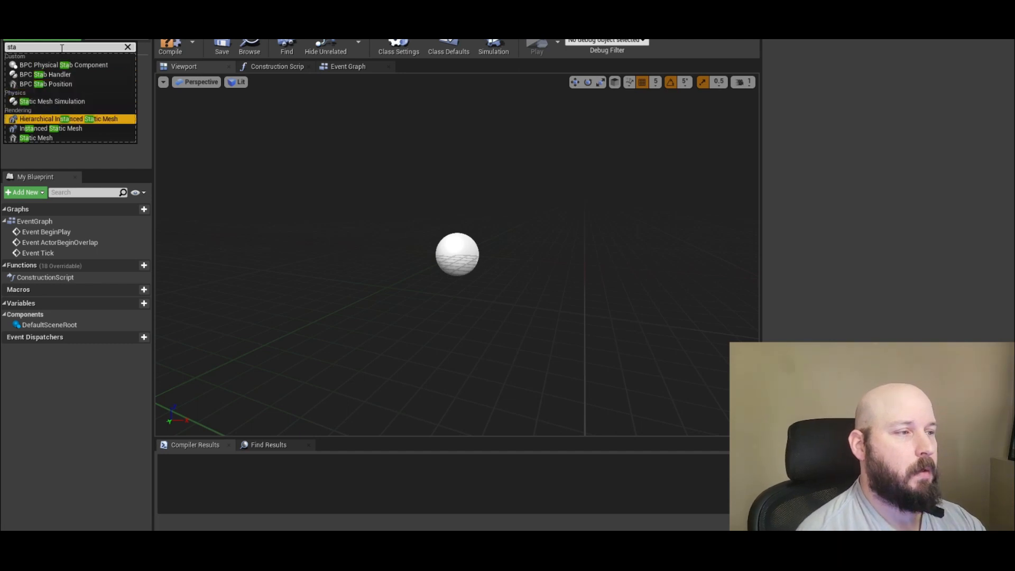
key("Down")
key("Return")
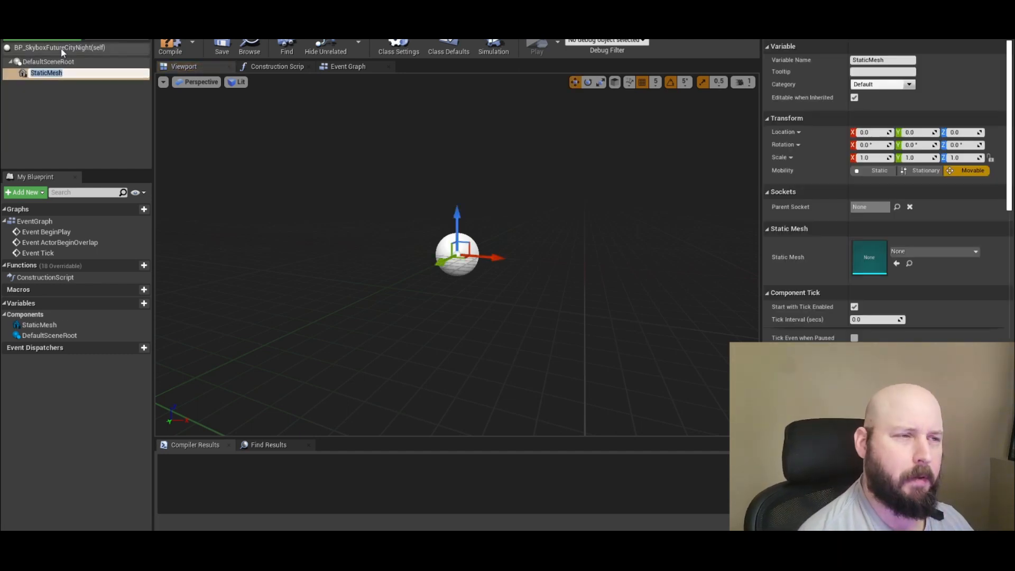
Assign the SM_SkySphere mesh to the StaticMesh component, keeping the component's default name
key("Return")
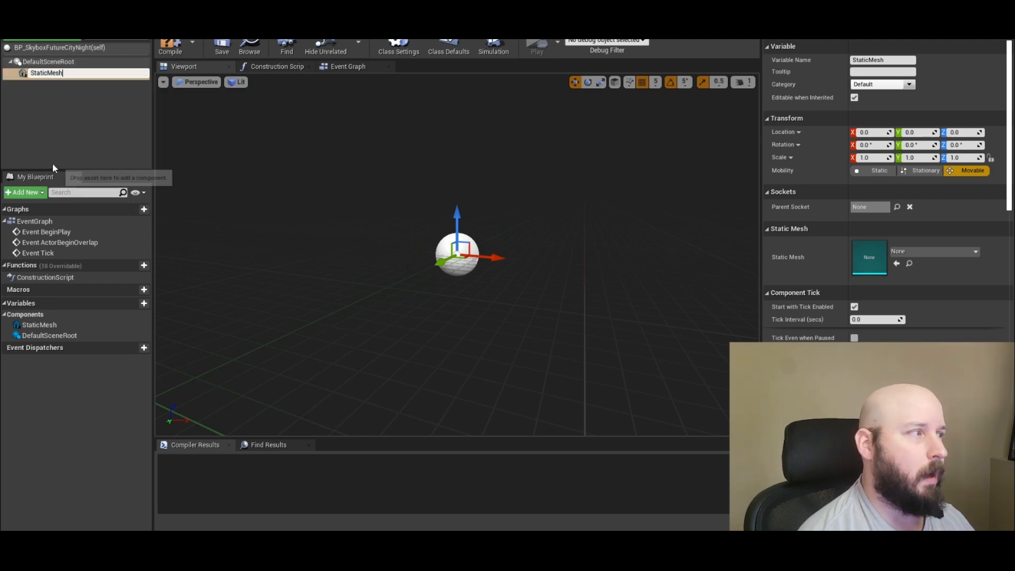
left_click(65, 147)
left_click(44, 72)
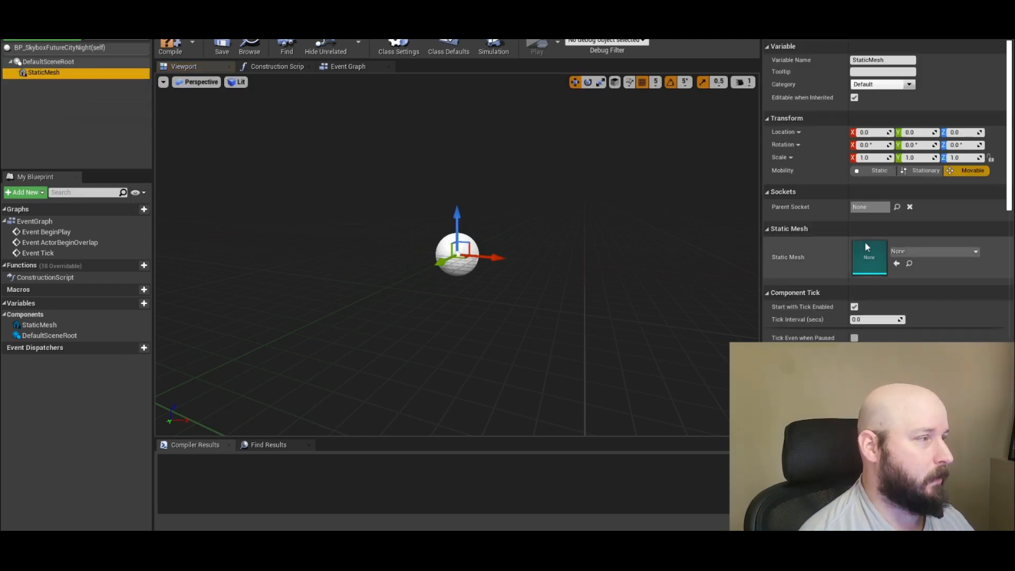
left_click(944, 253)
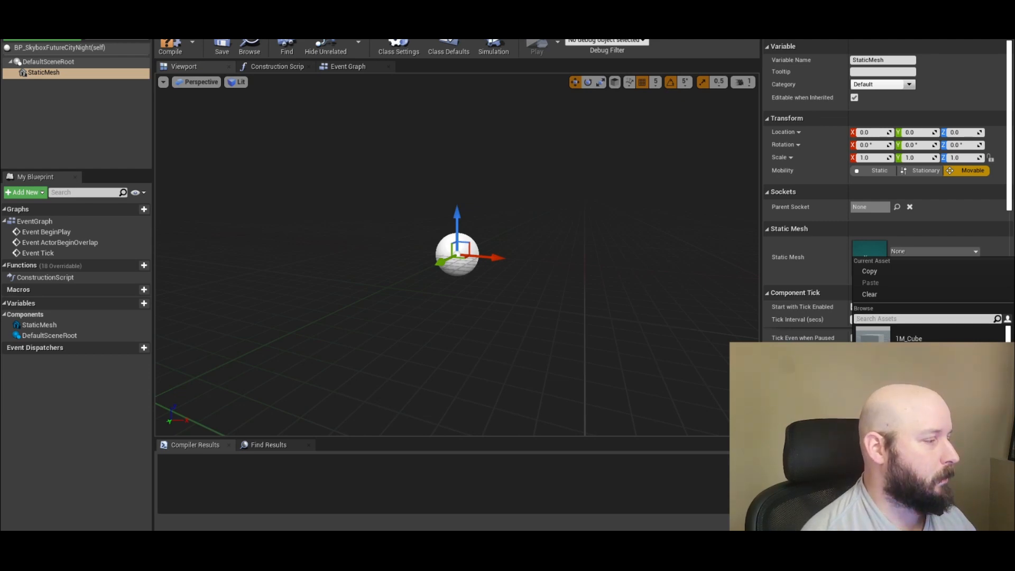
left_click(988, 468)
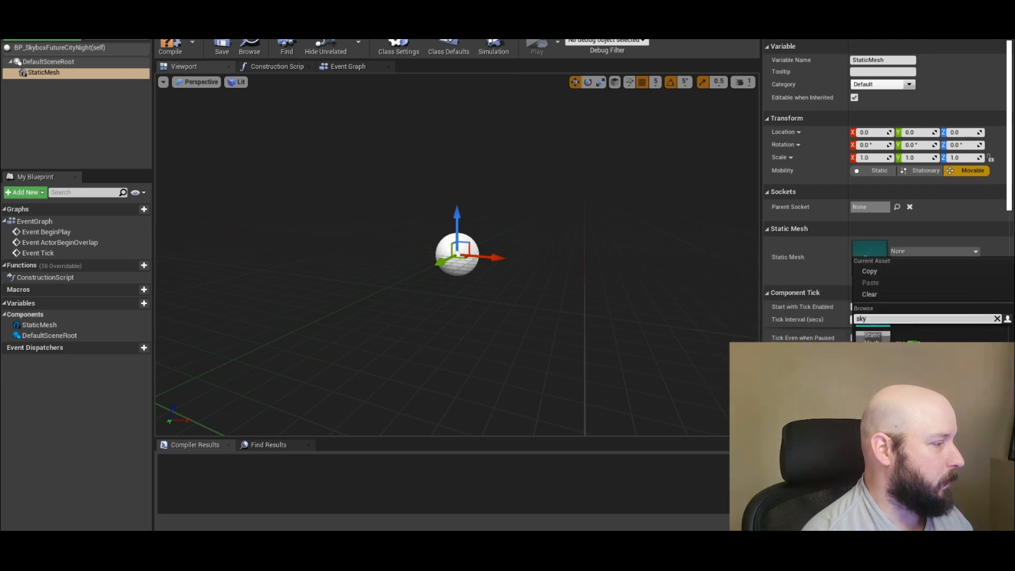
left_click(908, 341)
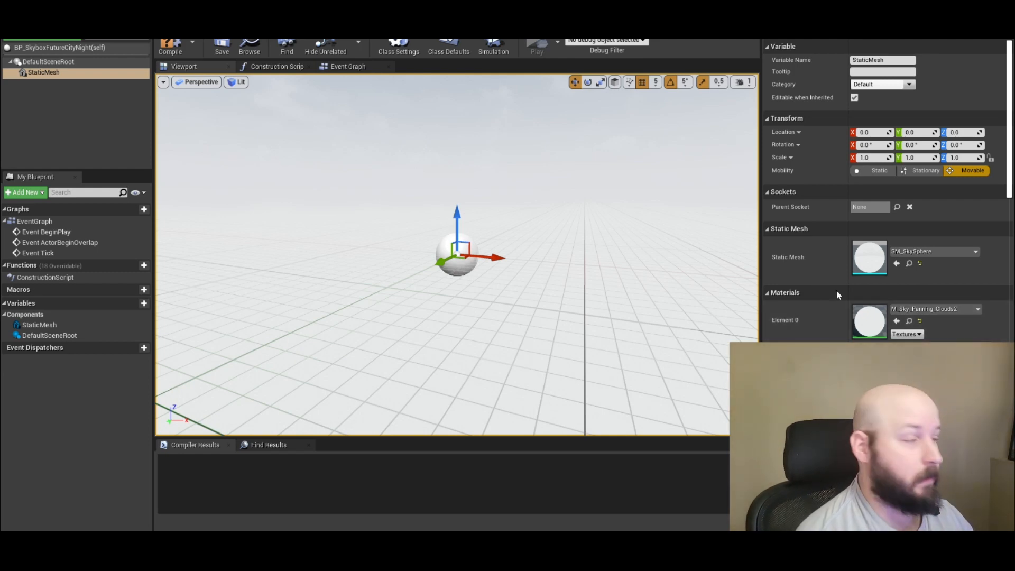
Assign the skybox-_2__Mat material to Element 0 of the sky sphere mesh and compile the blueprint
left_click(933, 309)
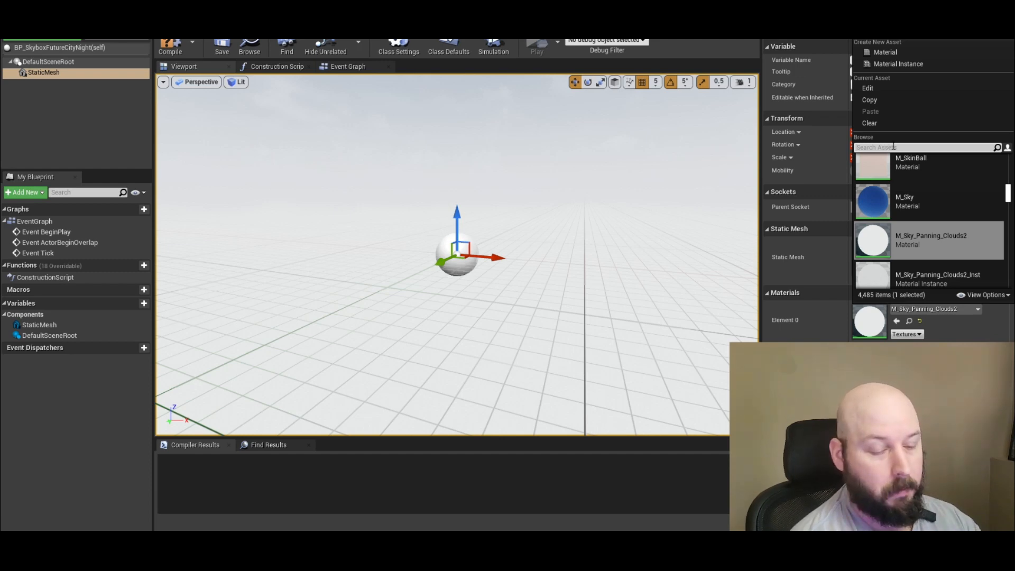
type("city")
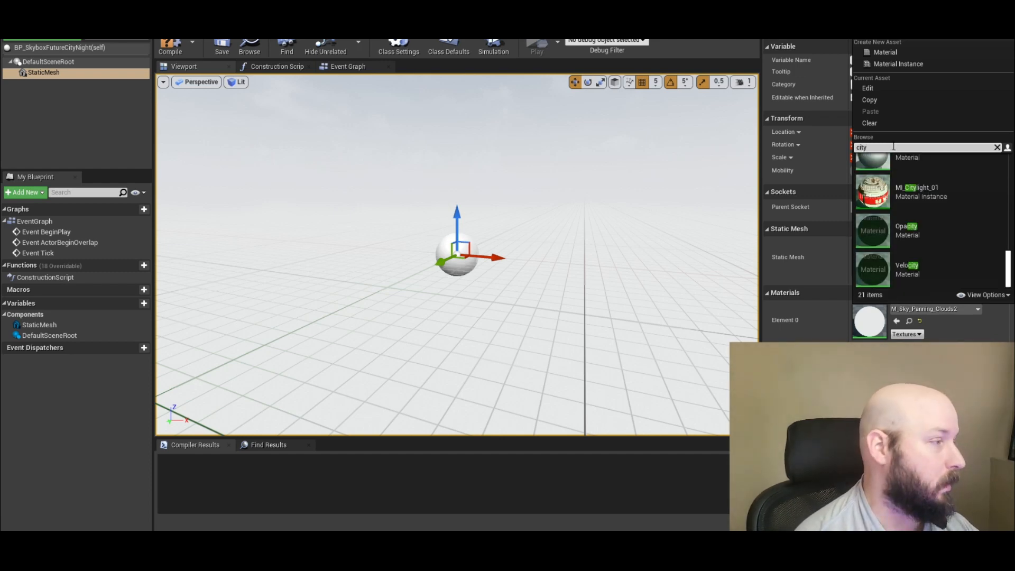
scroll(931, 191, "up", 5)
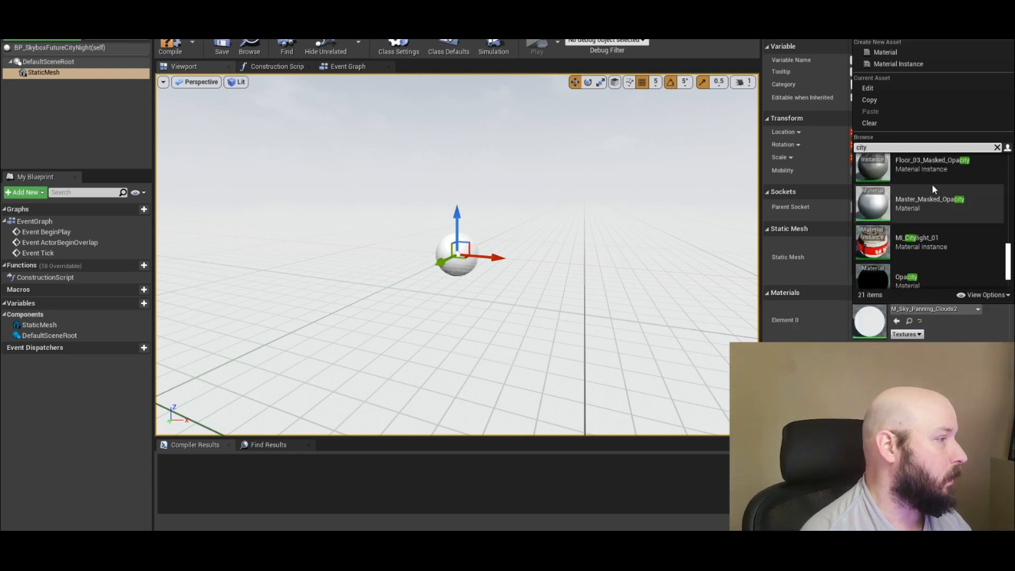
scroll(941, 192, "up", 6)
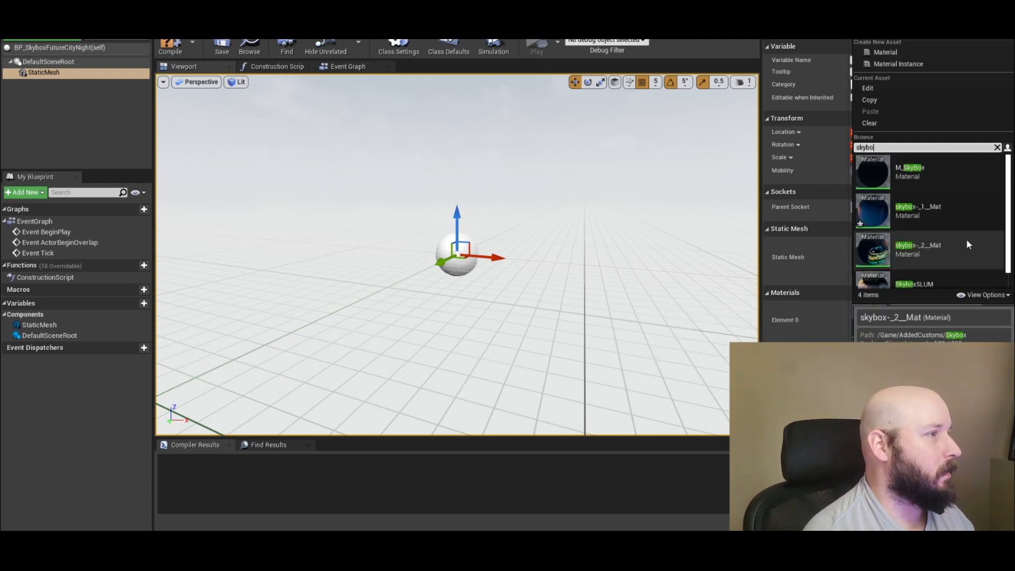
left_click(944, 245)
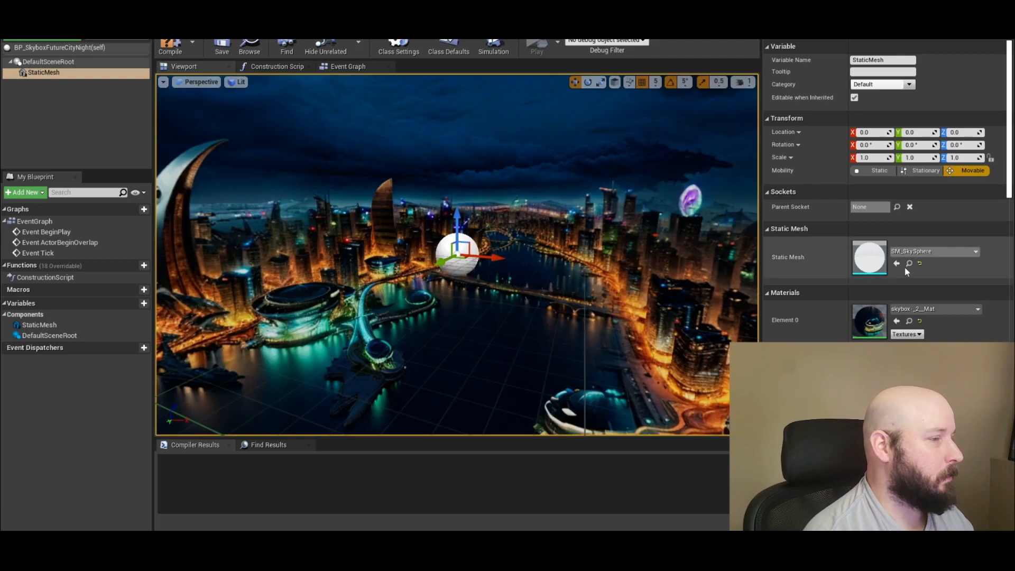
mouse_move(528, 307)
right_mouse_down()
mouse_move(270, 228)
mouse_move(497, 338)
mouse_move(513, 311)
right_mouse_up()
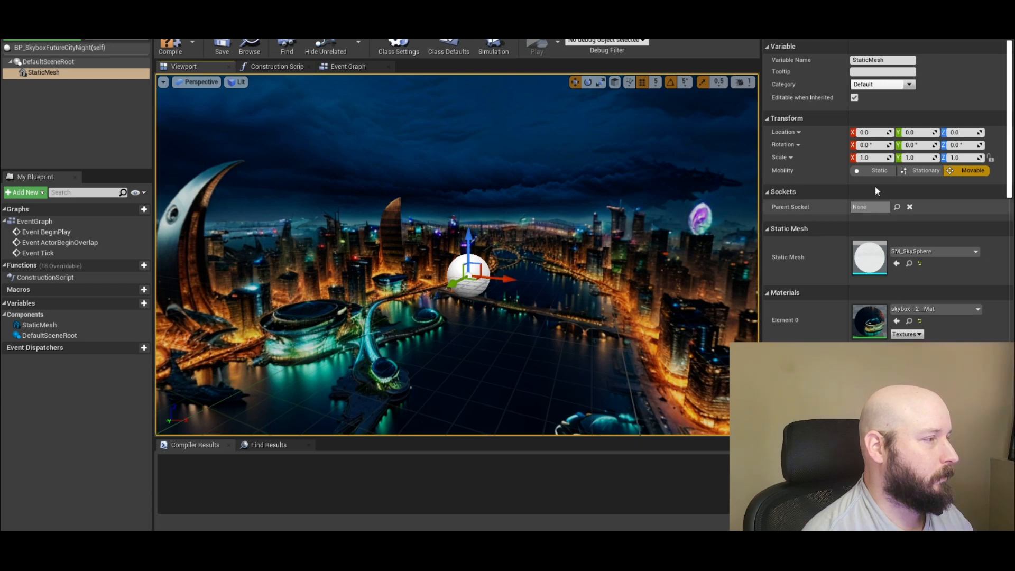
left_click(171, 46)
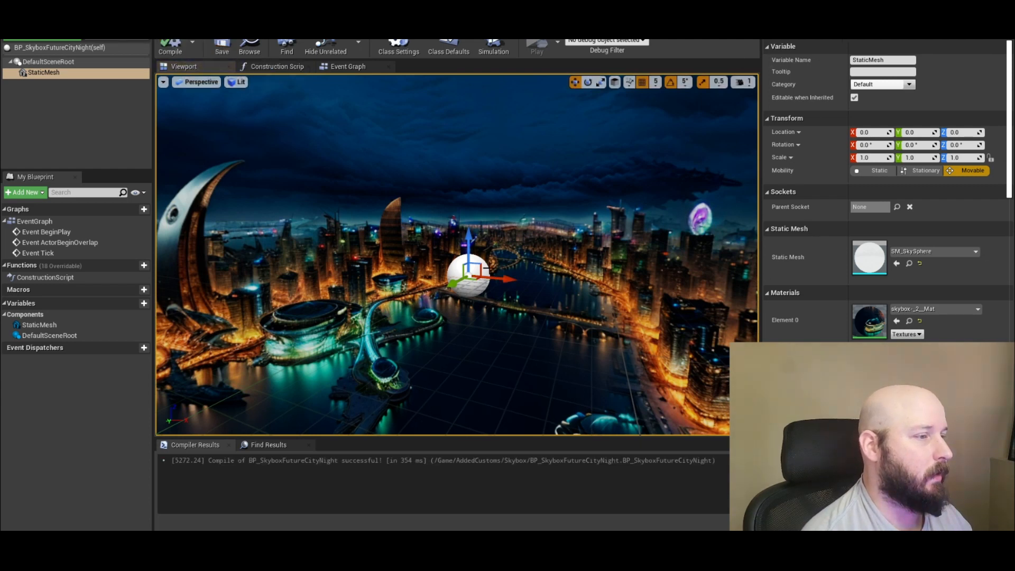
Return to the level editor and place BP_SkyboxFutureCityNight from the Skybox content folder on the alley road
key("alt+Tab")
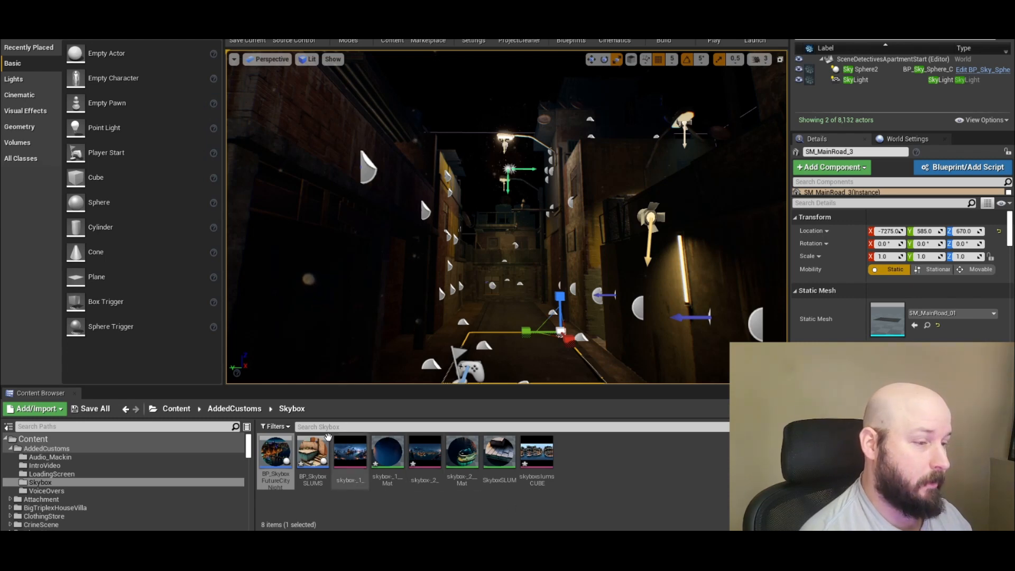
left_click_drag(275, 453, 522, 346)
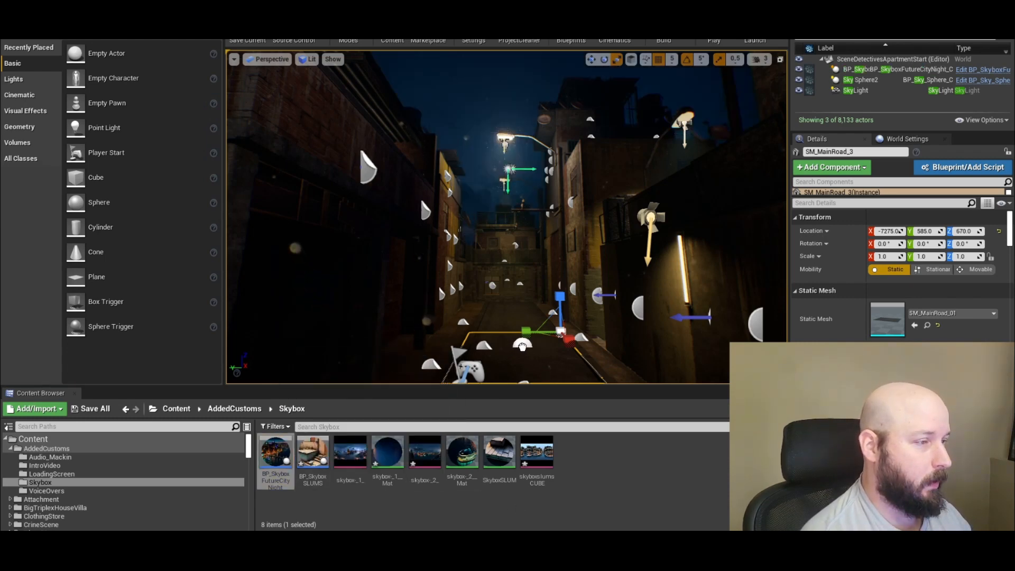
left_click_drag(274, 452, 511, 358)
Select the placed BP_SkyboxFutureCityNight actor in the level and set its scale to 2.0 on X, Y and Z
right_click_drag(420, 197, 436, 165)
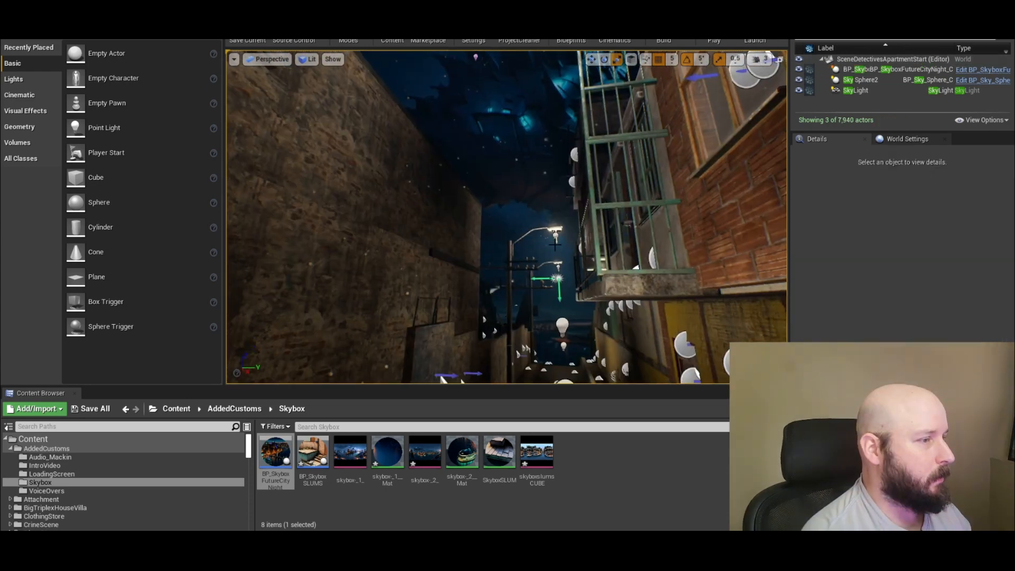
right_click_drag(436, 164, 439, 194)
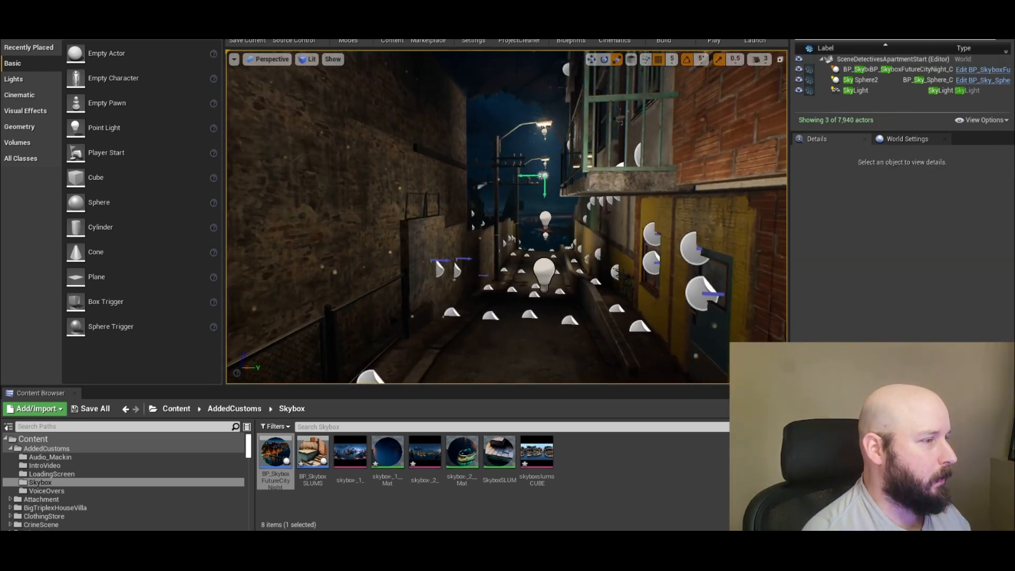
key("w")
right_click_drag(540, 253, 233, 262)
key("s")
left_click(500, 253)
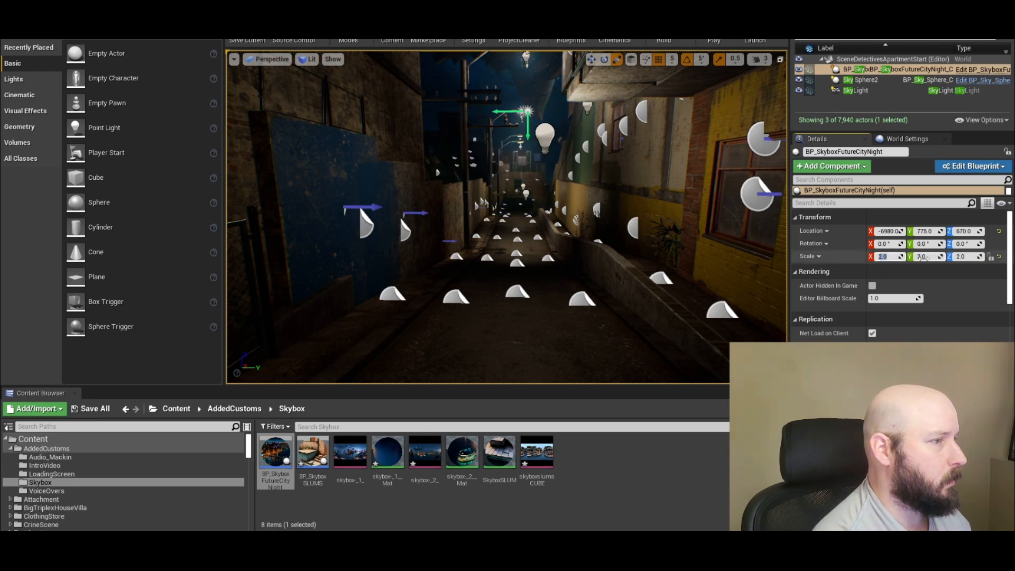
Look around the alley to examine the scaled night city skybox above the buildings
right_click_drag(598, 260, 357, 185)
key("w")
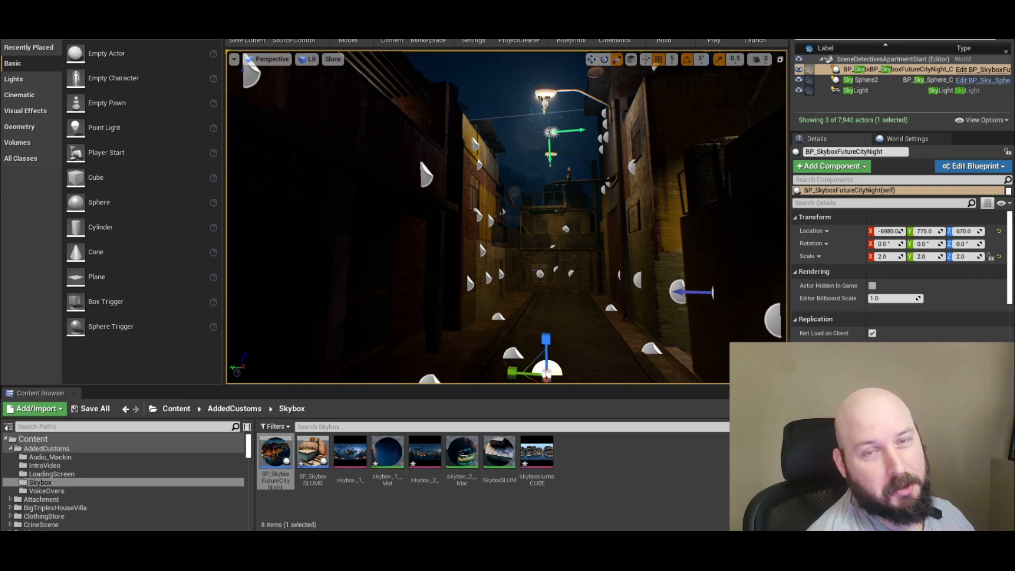
right_click_drag(550, 311, 412, 264)
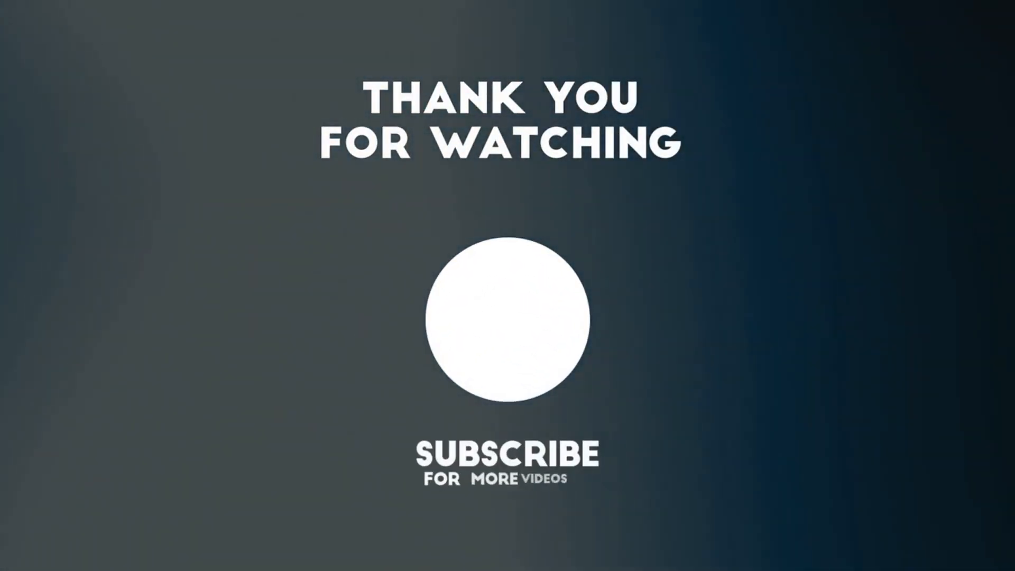